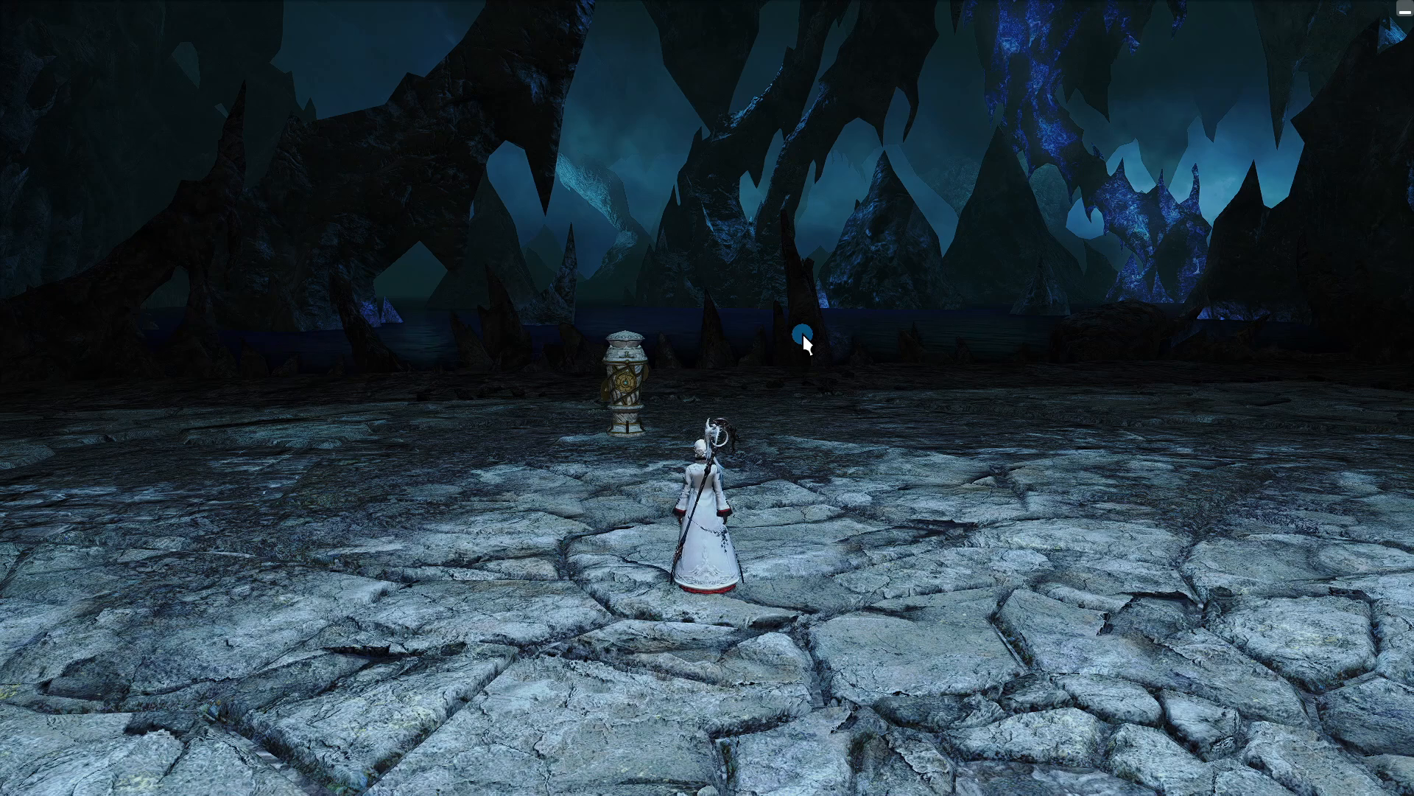
# - Open VFXEditor, switch to its Tmb Editor, close the main VFXEditor window and reposition the Tmb Editor window
pyautogui.press('Return')
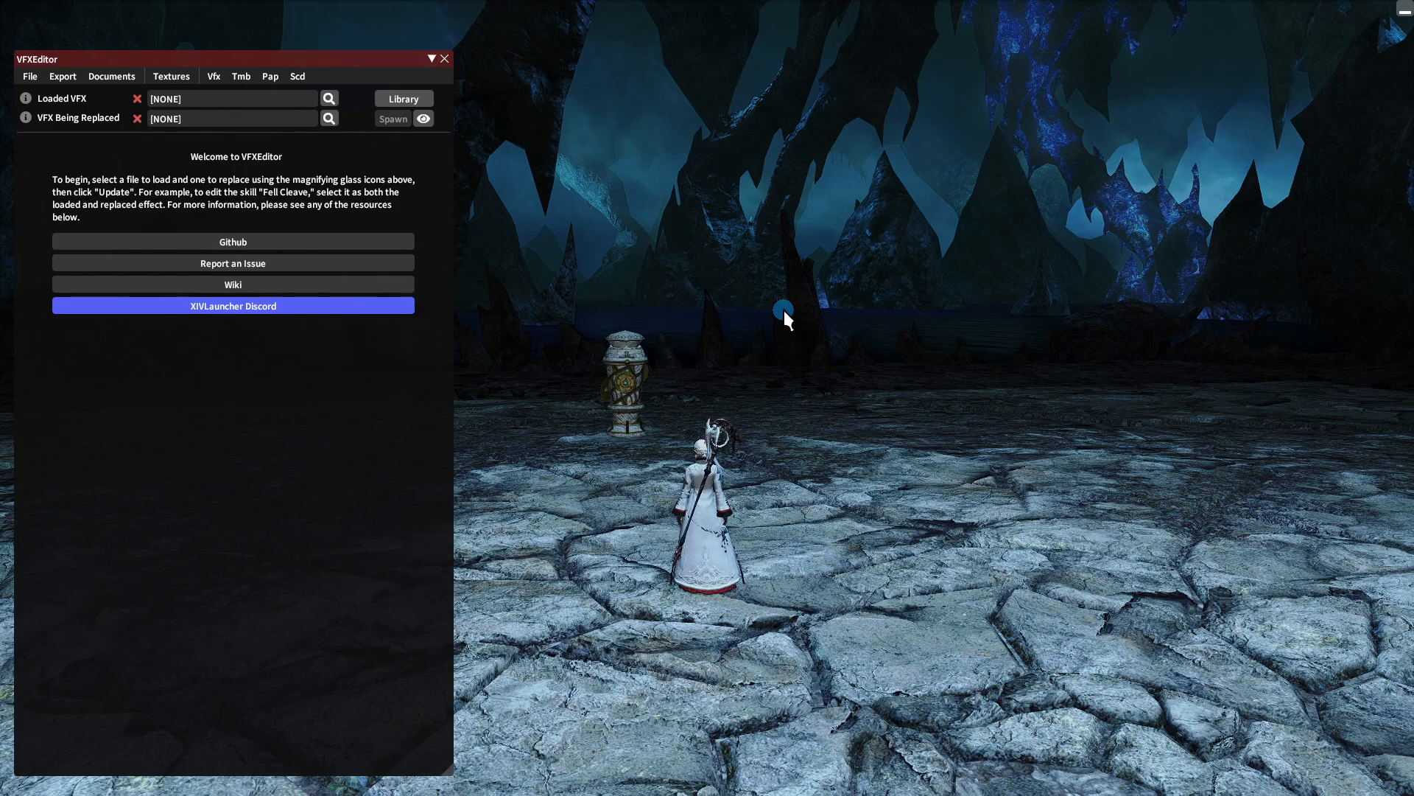
pyautogui.click(241, 77)
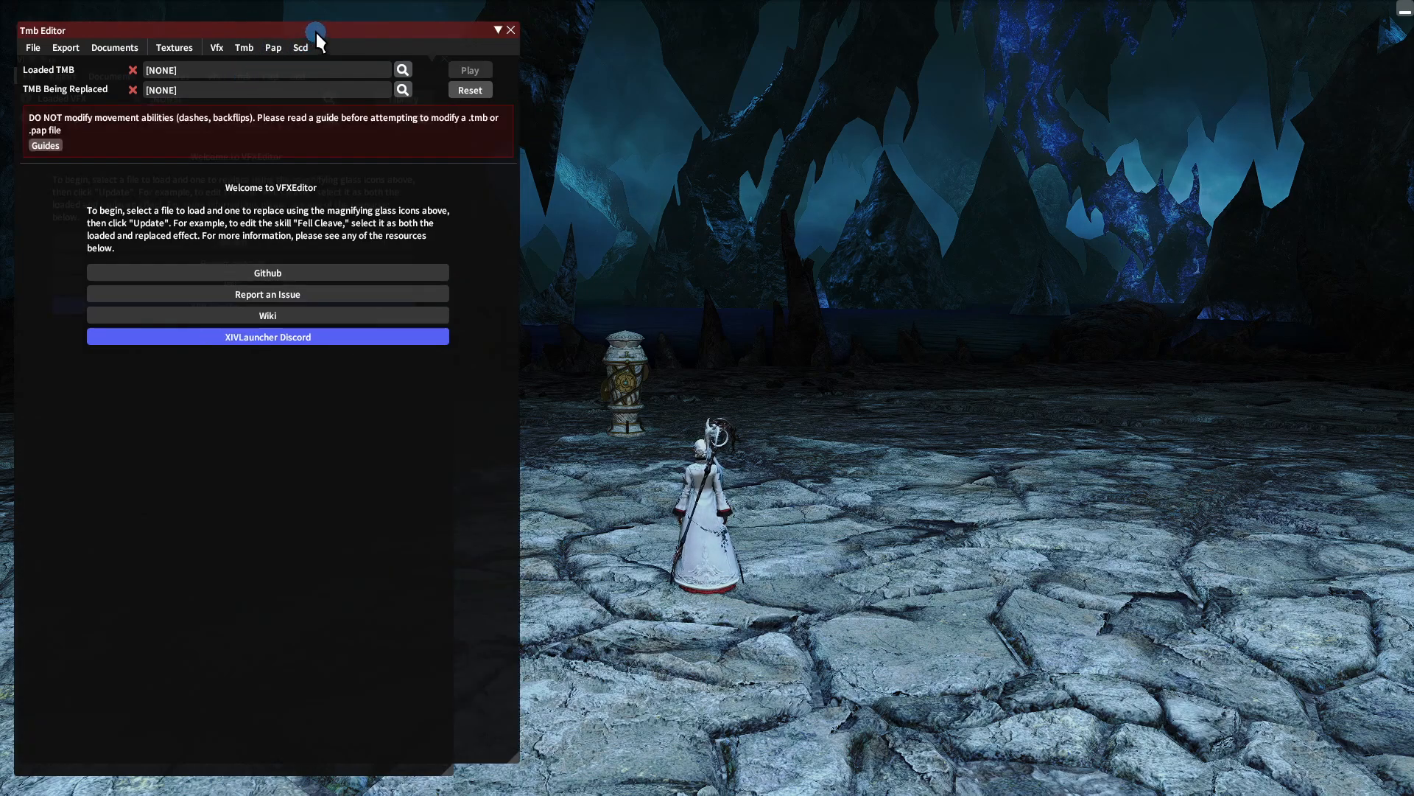
pyautogui.moveTo(316, 32); pyautogui.dragTo(295, 130)
pyautogui.click(444, 57)
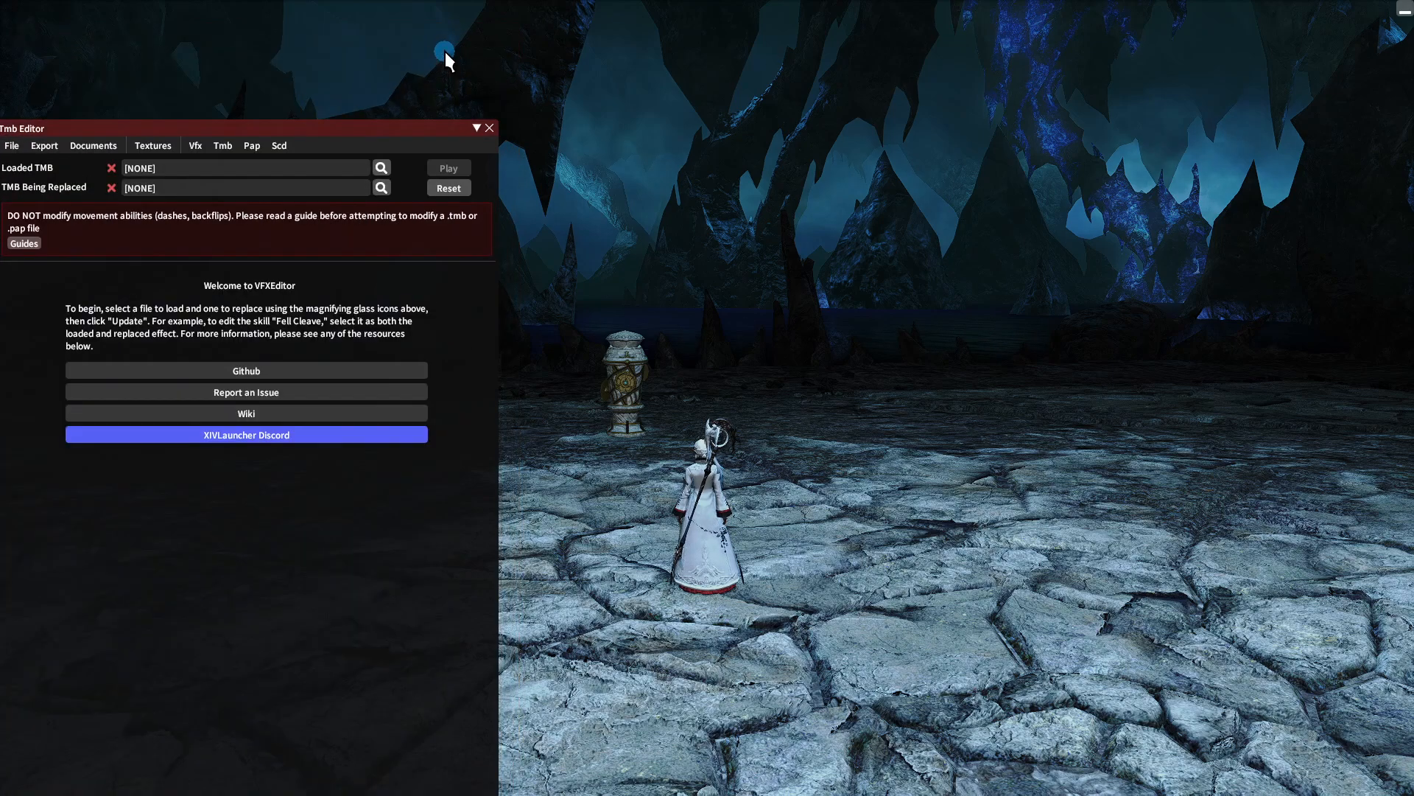
pyautogui.moveTo(403, 116); pyautogui.dragTo(417, 25)
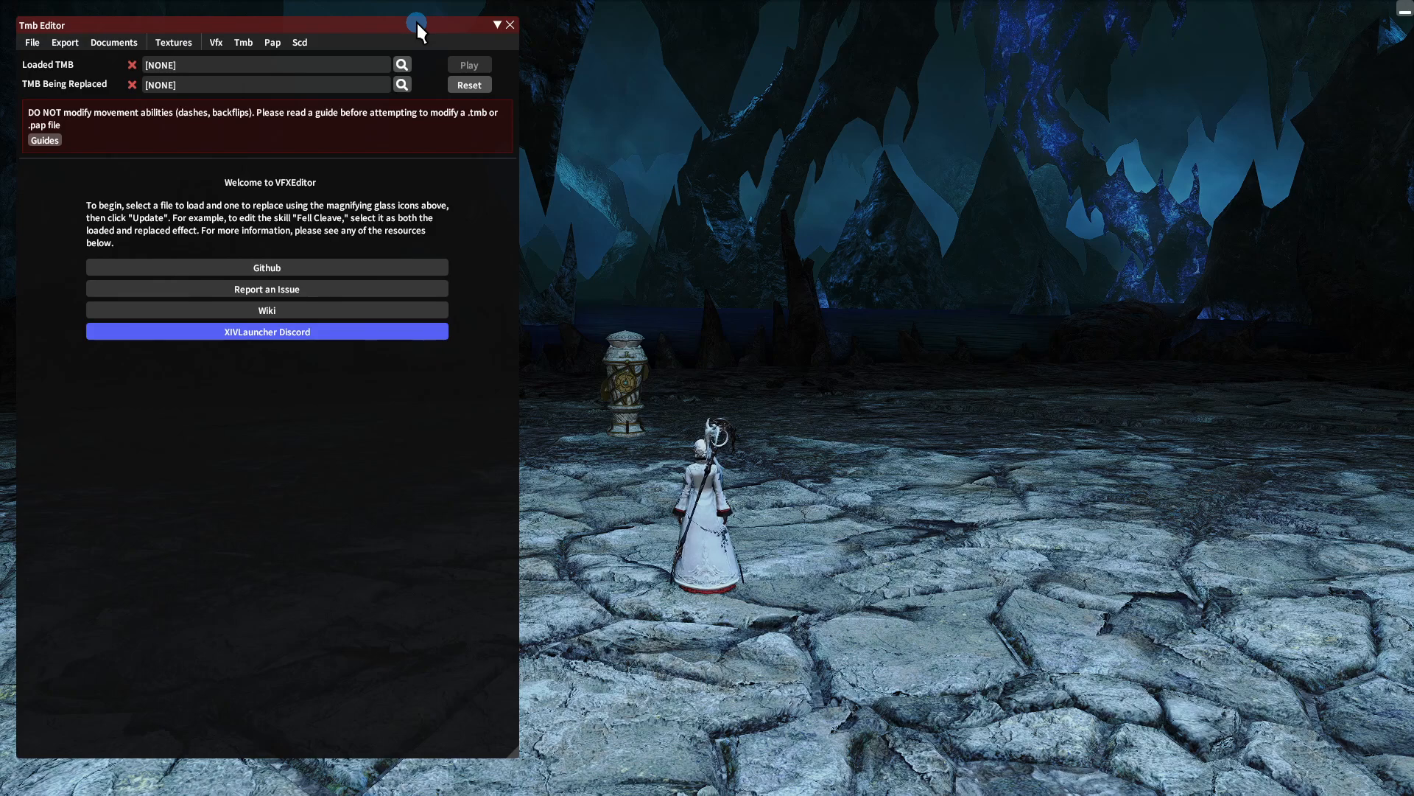
# - Search the game actions for fire, load Fire's Start TMB and examine the animation path in Track 1 of Actor 0
pyautogui.click(403, 63)
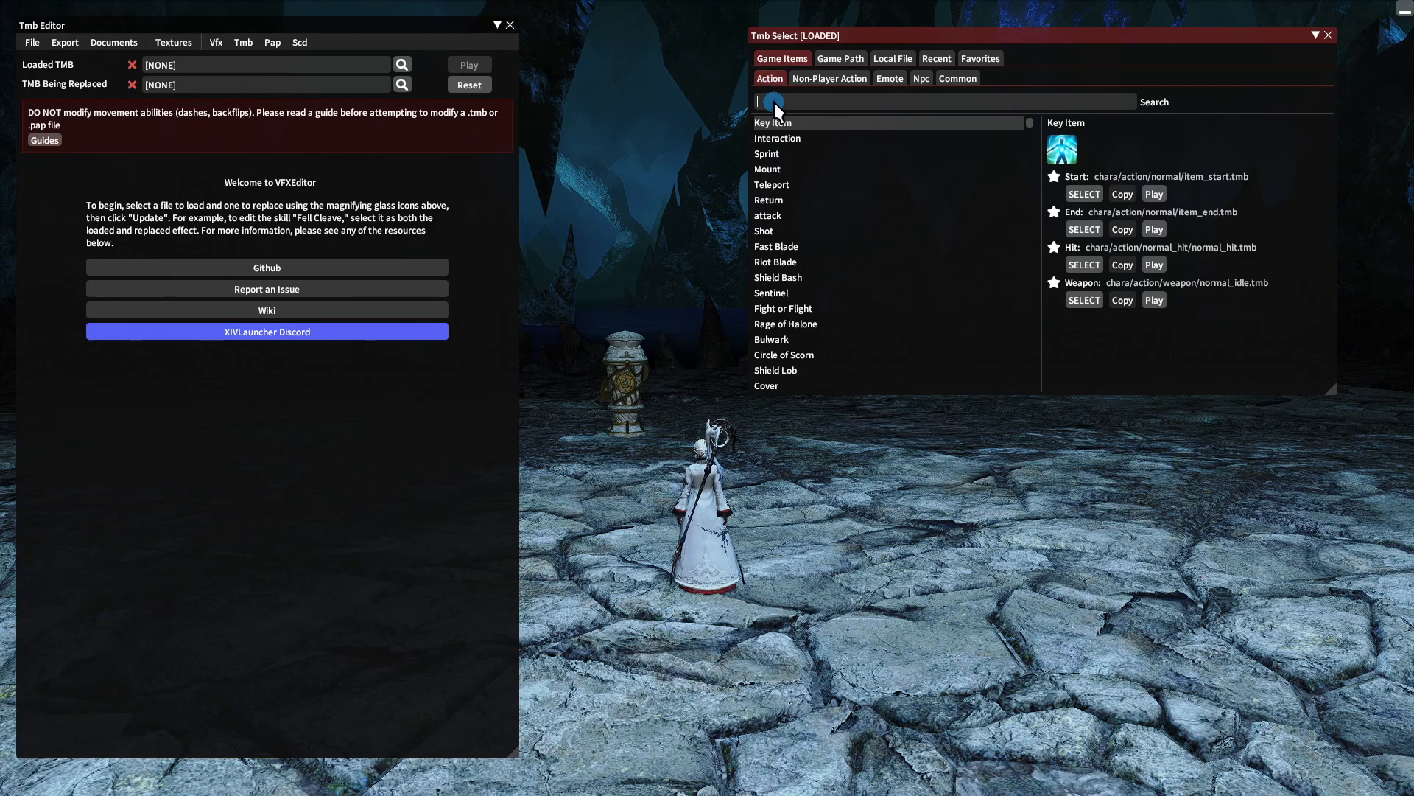
pyautogui.write('fire')
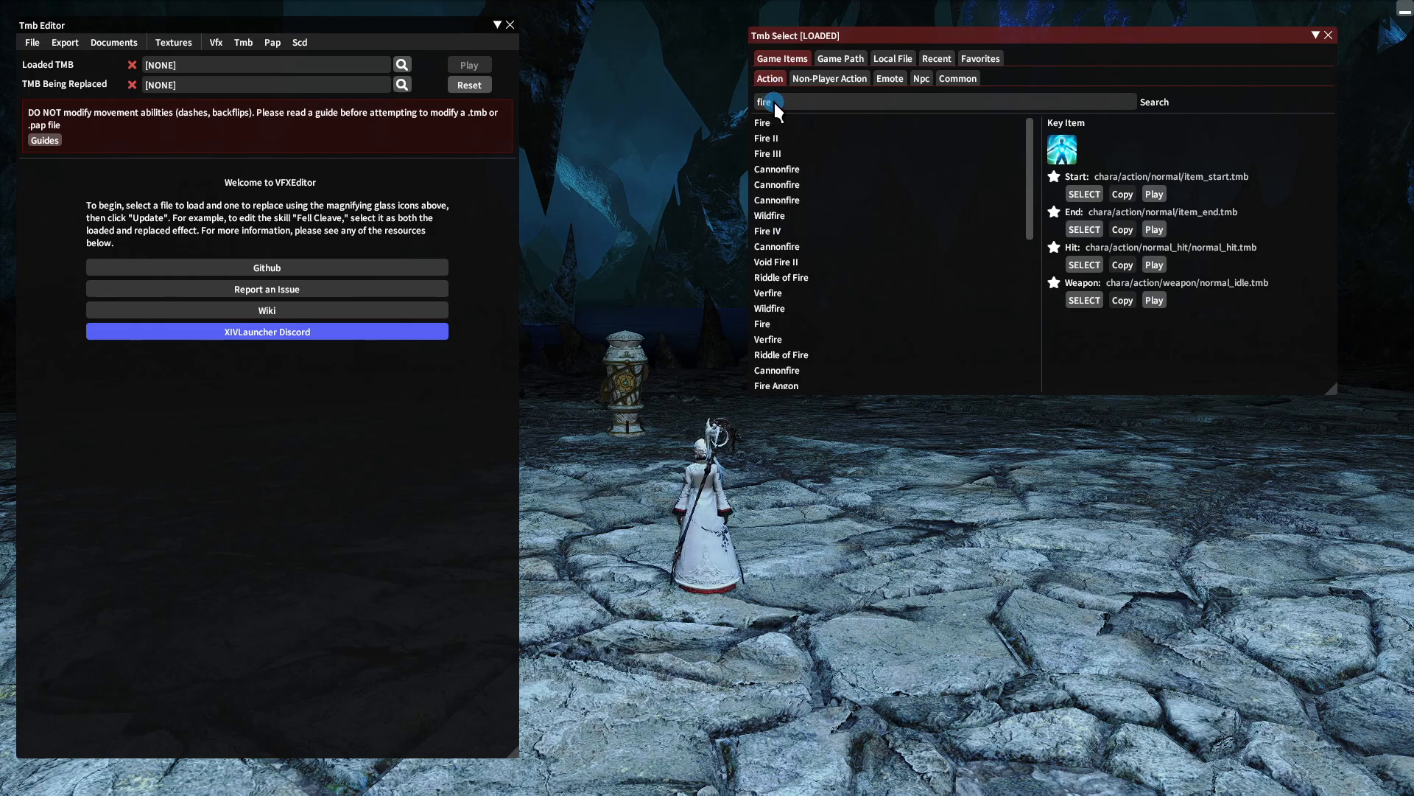
pyautogui.click(784, 117)
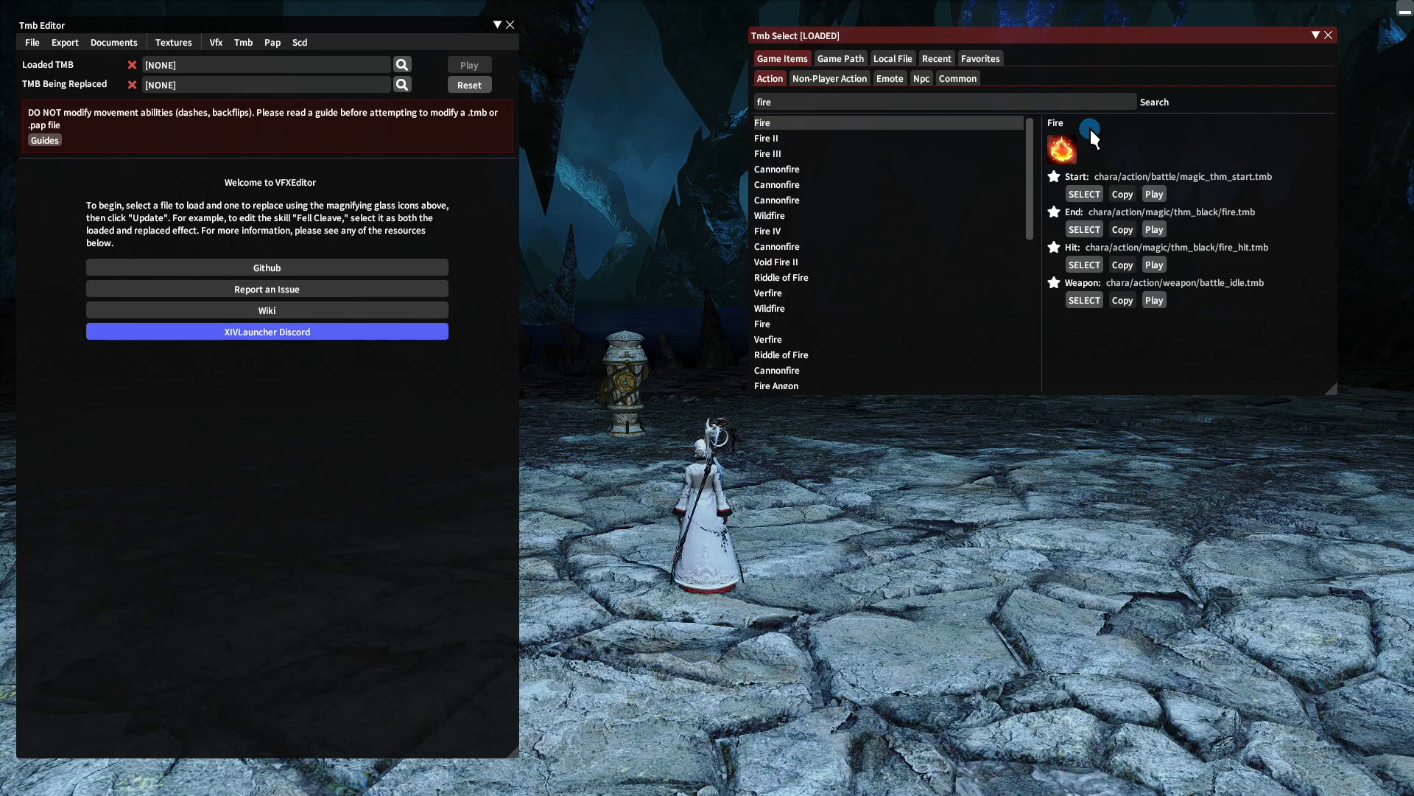
pyautogui.click(1093, 186)
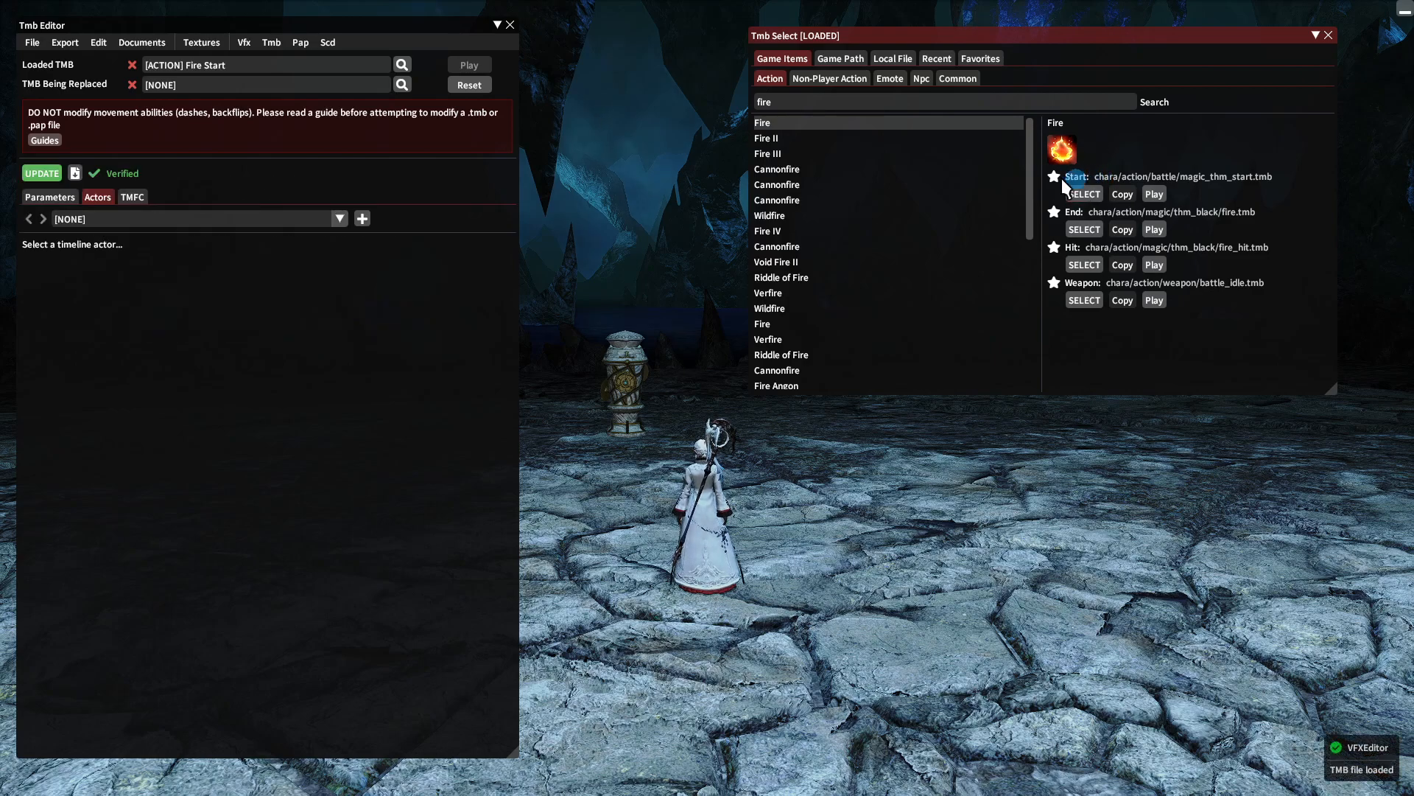
pyautogui.click(197, 218)
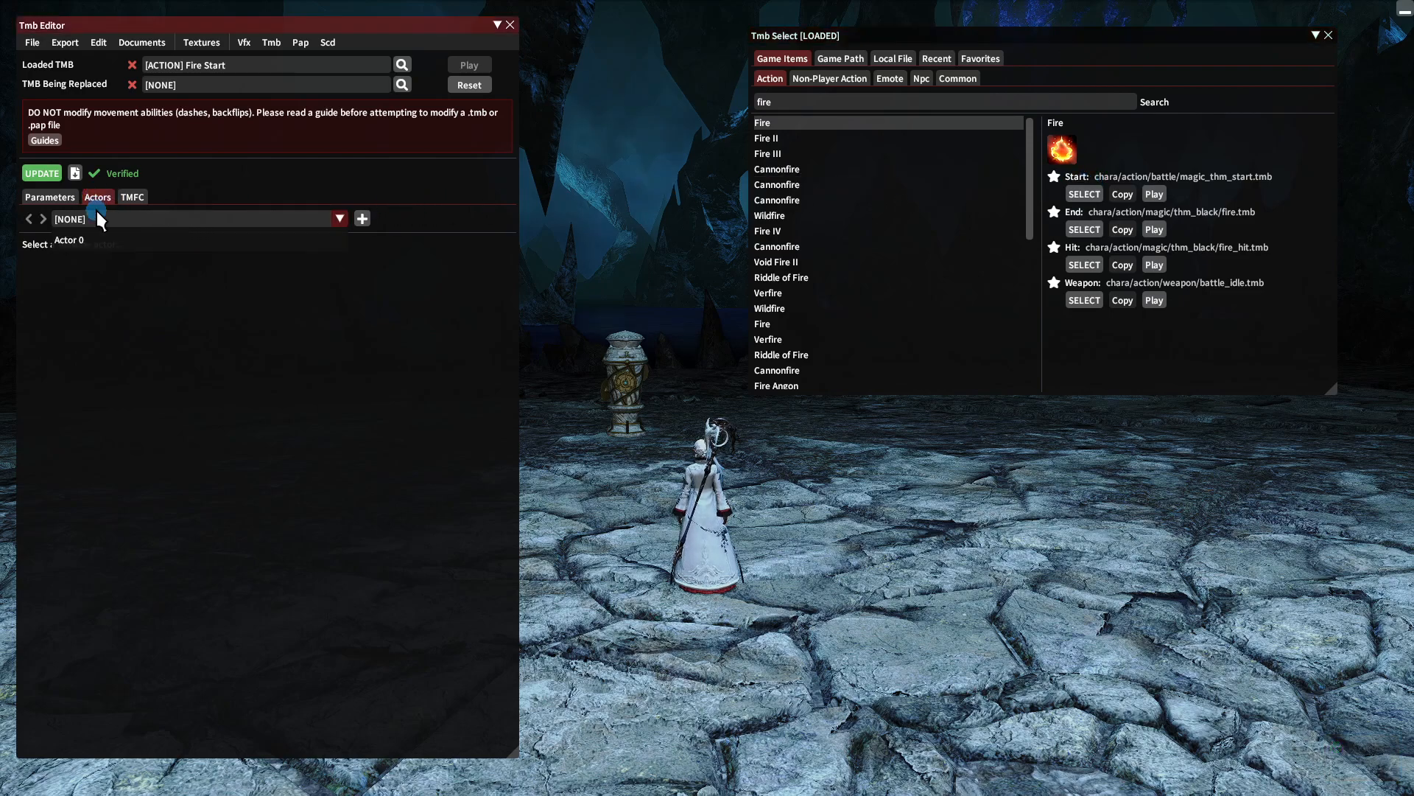
pyautogui.click(99, 237)
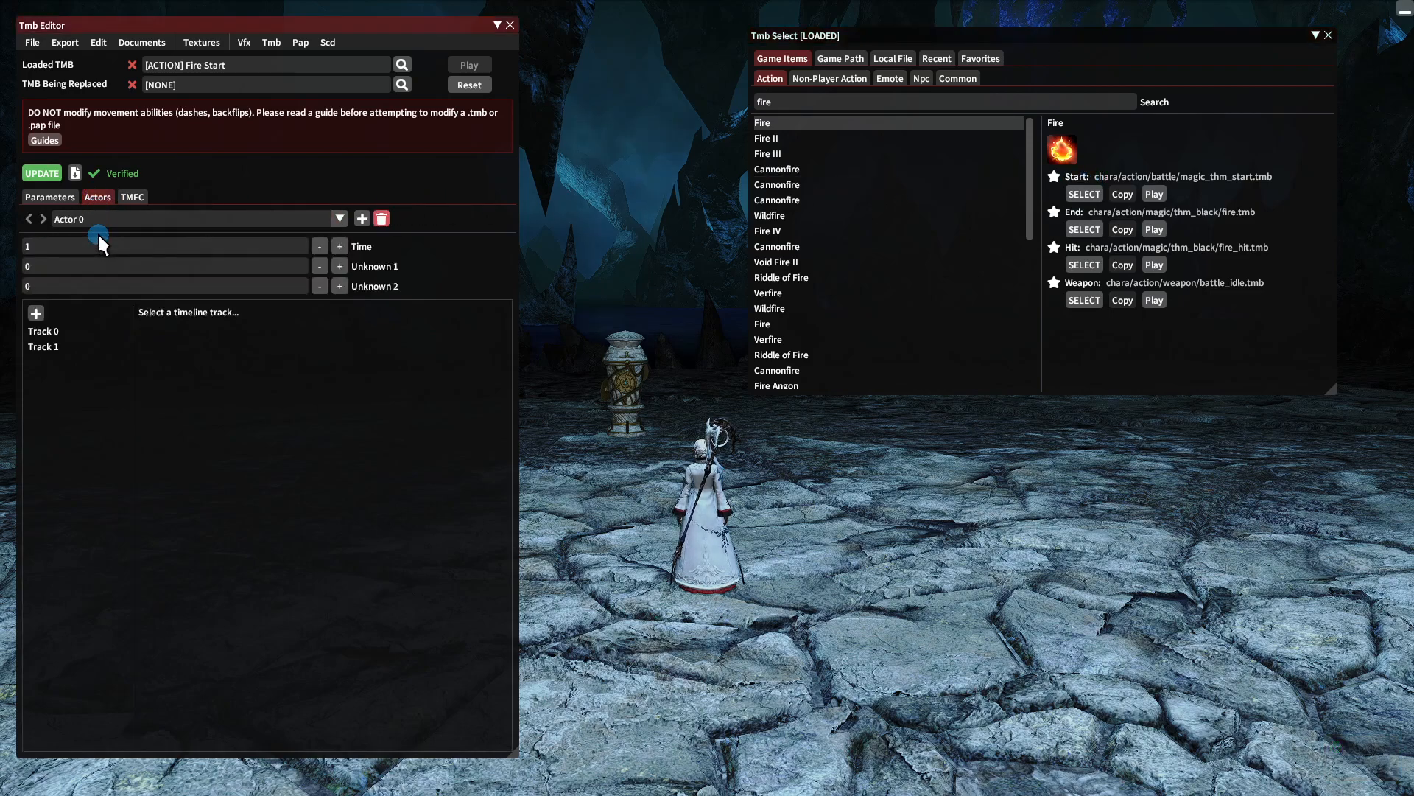
pyautogui.click(51, 344)
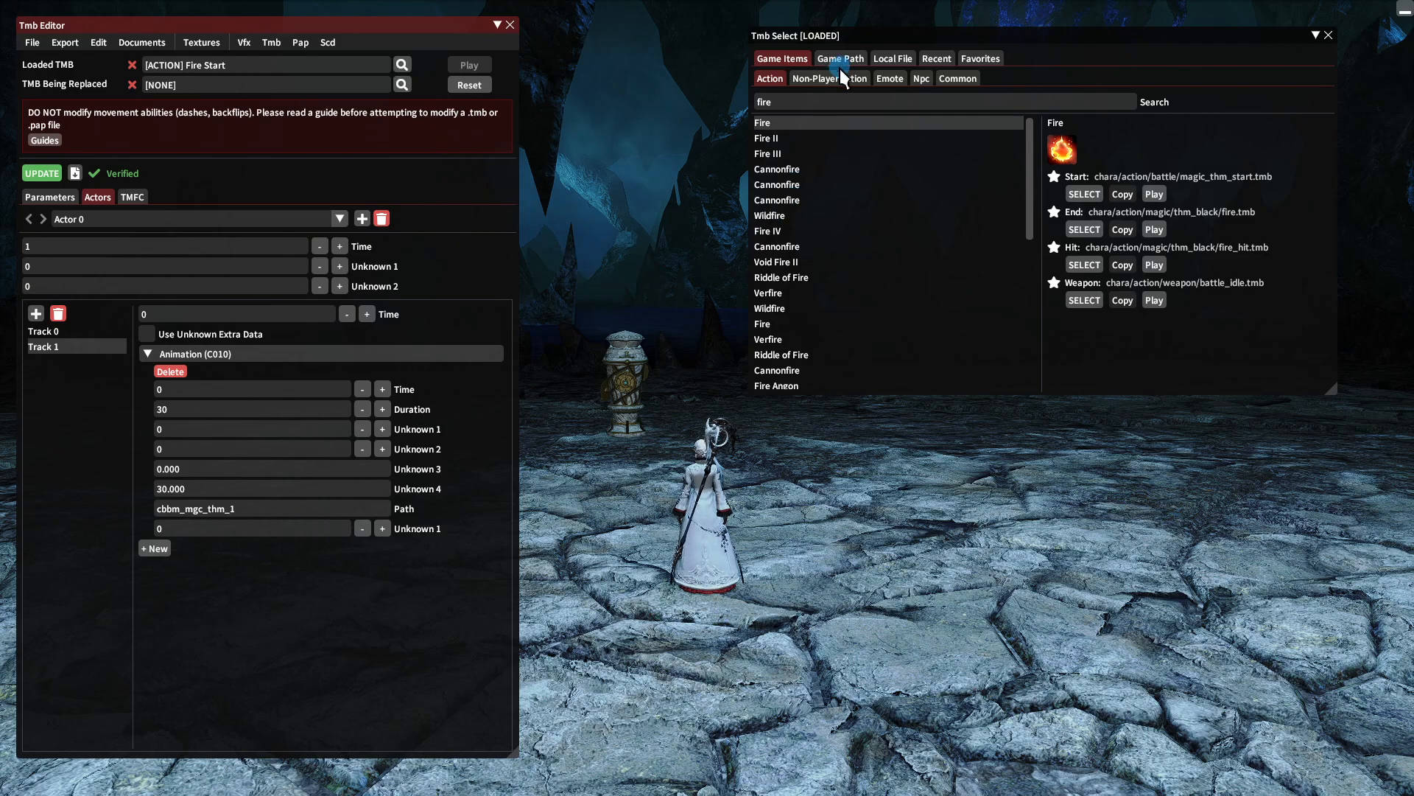
# - Load Fire IV's Start TMB and open Track 1 of Actor 0
pyautogui.click(784, 229)
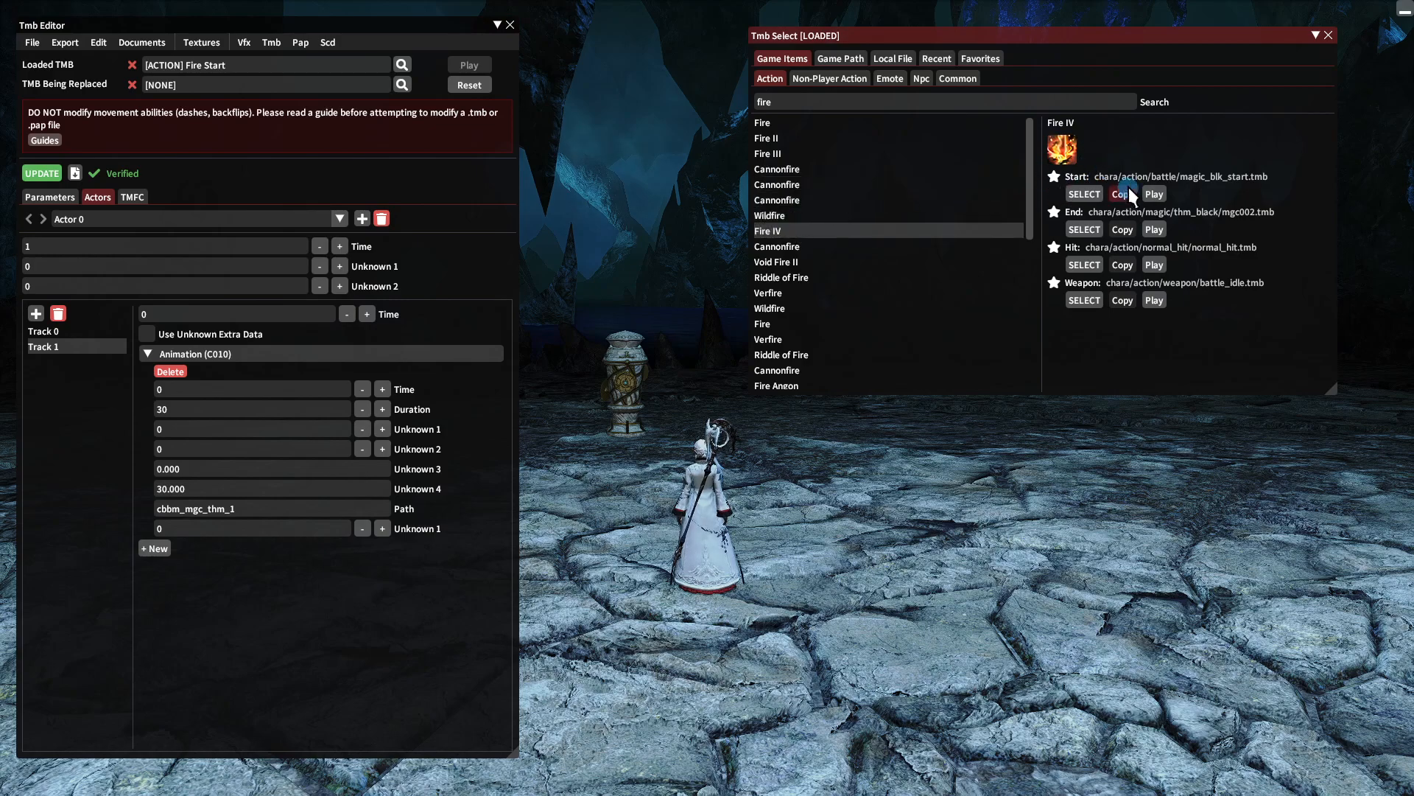
pyautogui.click(1083, 193)
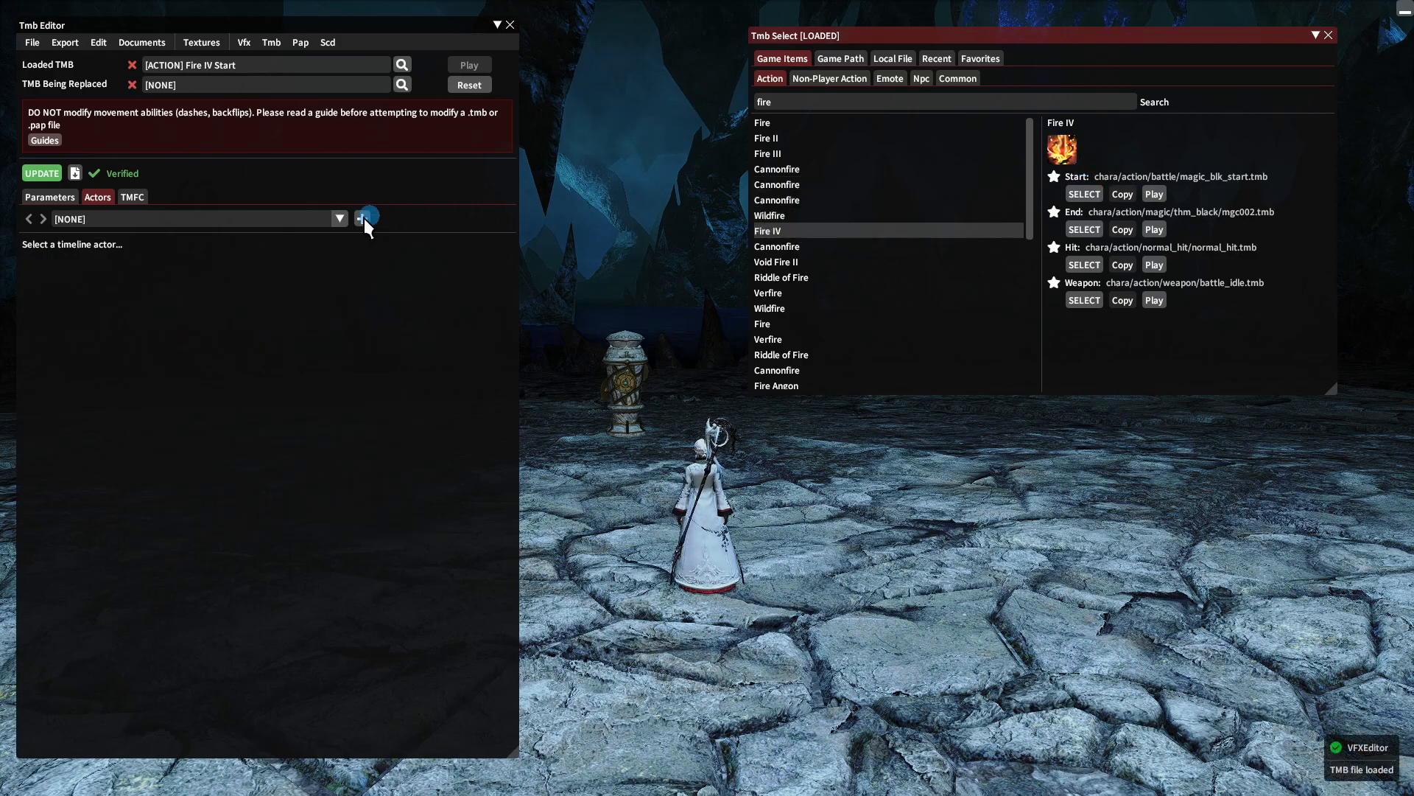
pyautogui.click(302, 219)
pyautogui.click(245, 236)
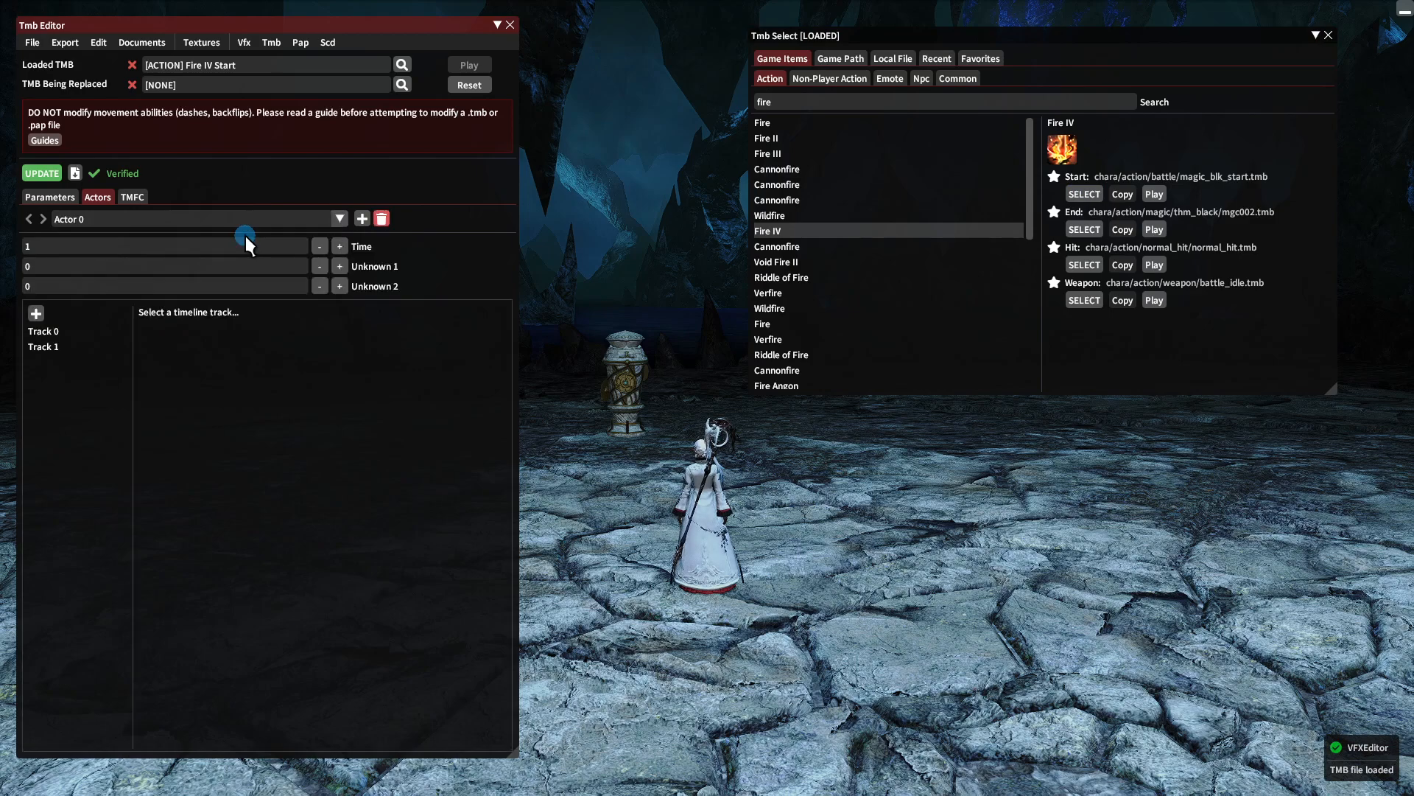
pyautogui.click(59, 330)
pyautogui.click(49, 346)
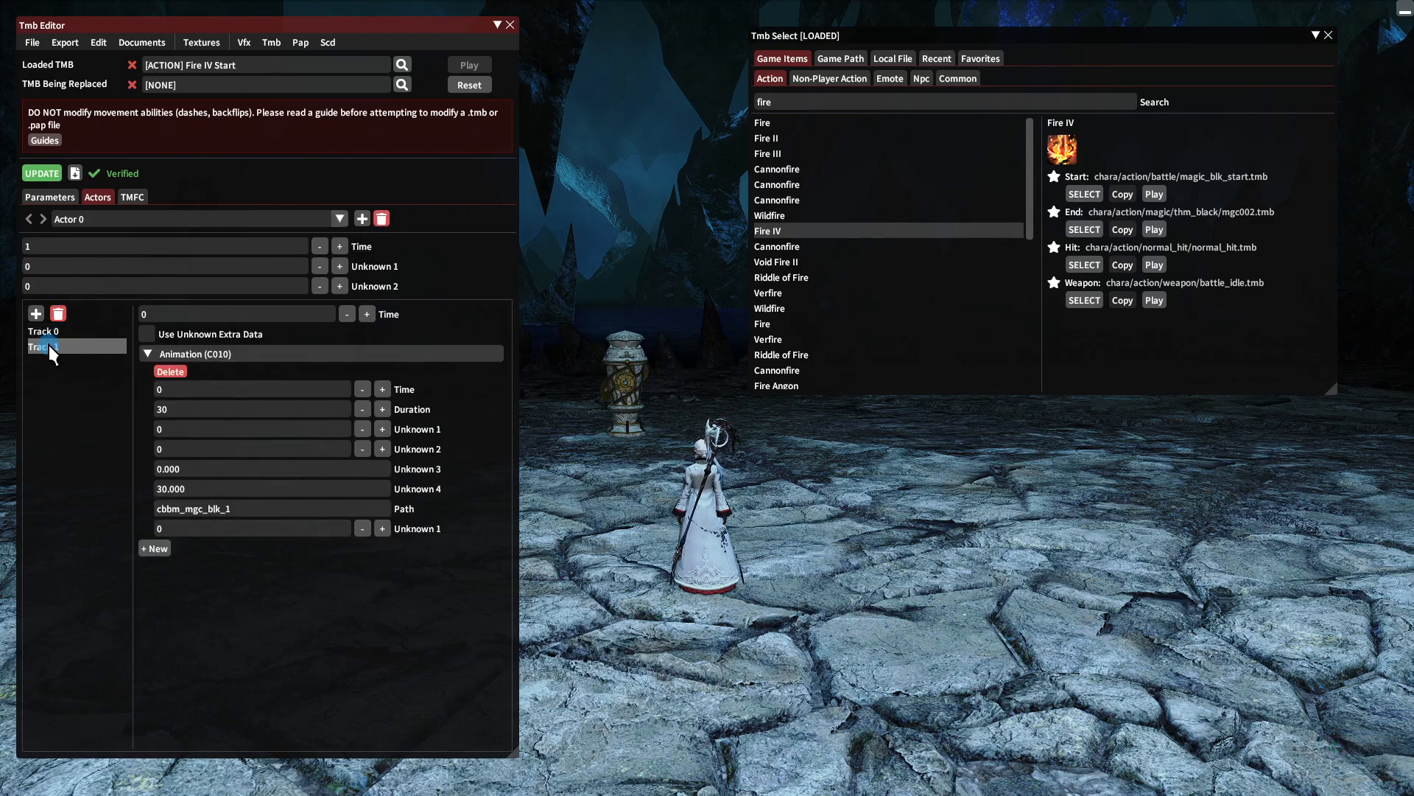
# - Set the path of Track 1's Animation (C010) entry to cbbm_mgc_thm_1
pyautogui.click(95, 542)
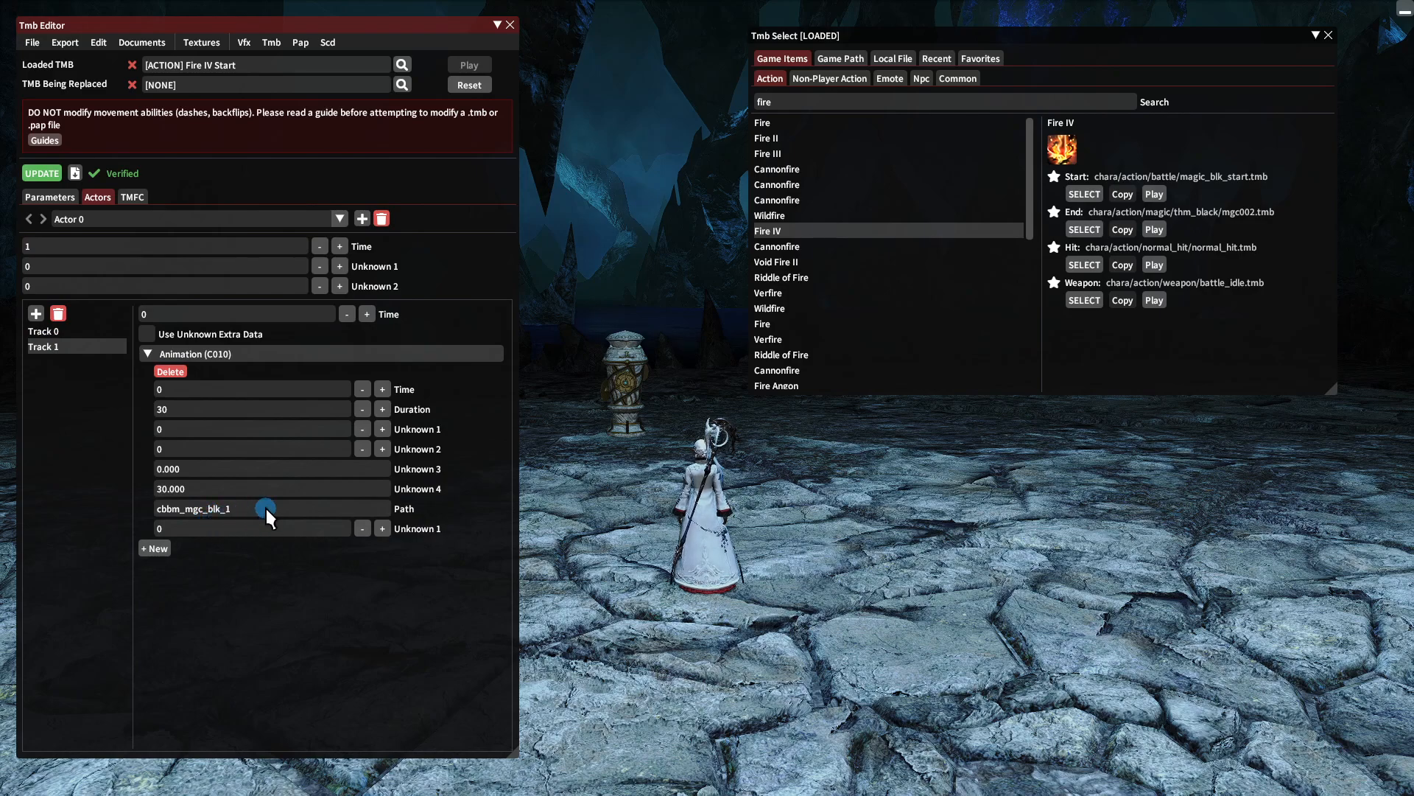
pyautogui.click(457, 516)
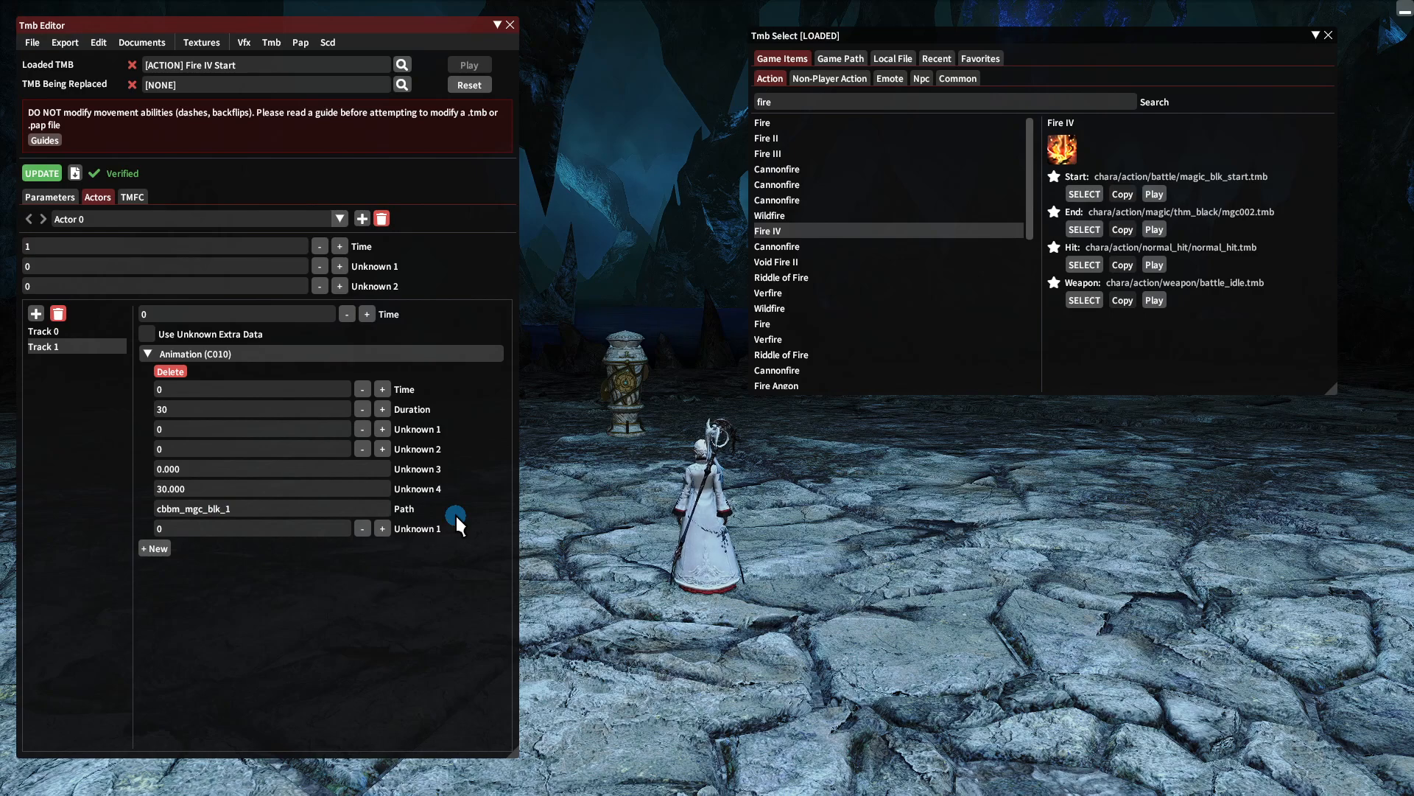
pyautogui.press('BackSpace')
pyautogui.press('BackSpace')
pyautogui.press('BackSpace')
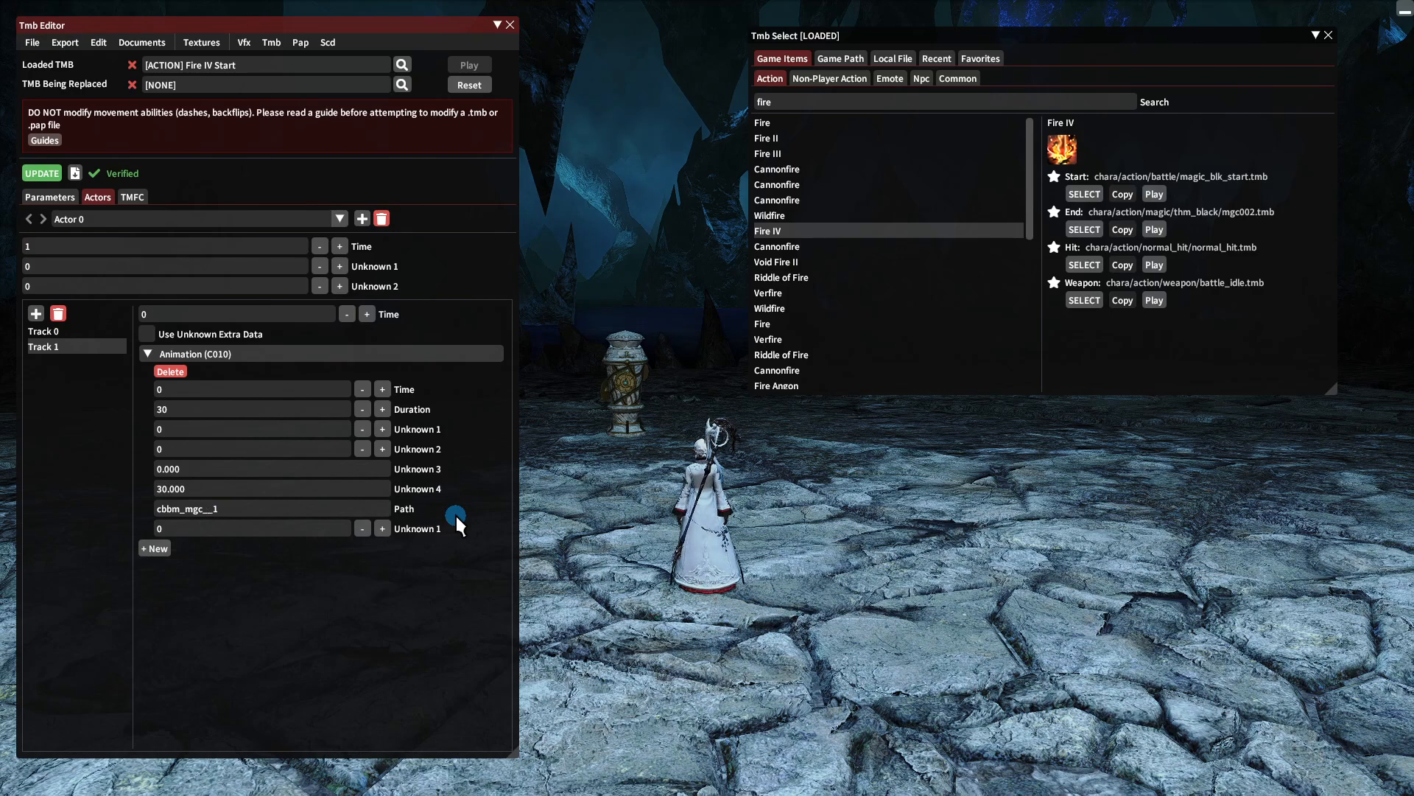
pyautogui.write('thm')
# - Search the replacement actions for fire, set Fire IV's Start as the TMB being replaced and close both selection windows
pyautogui.click(401, 86)
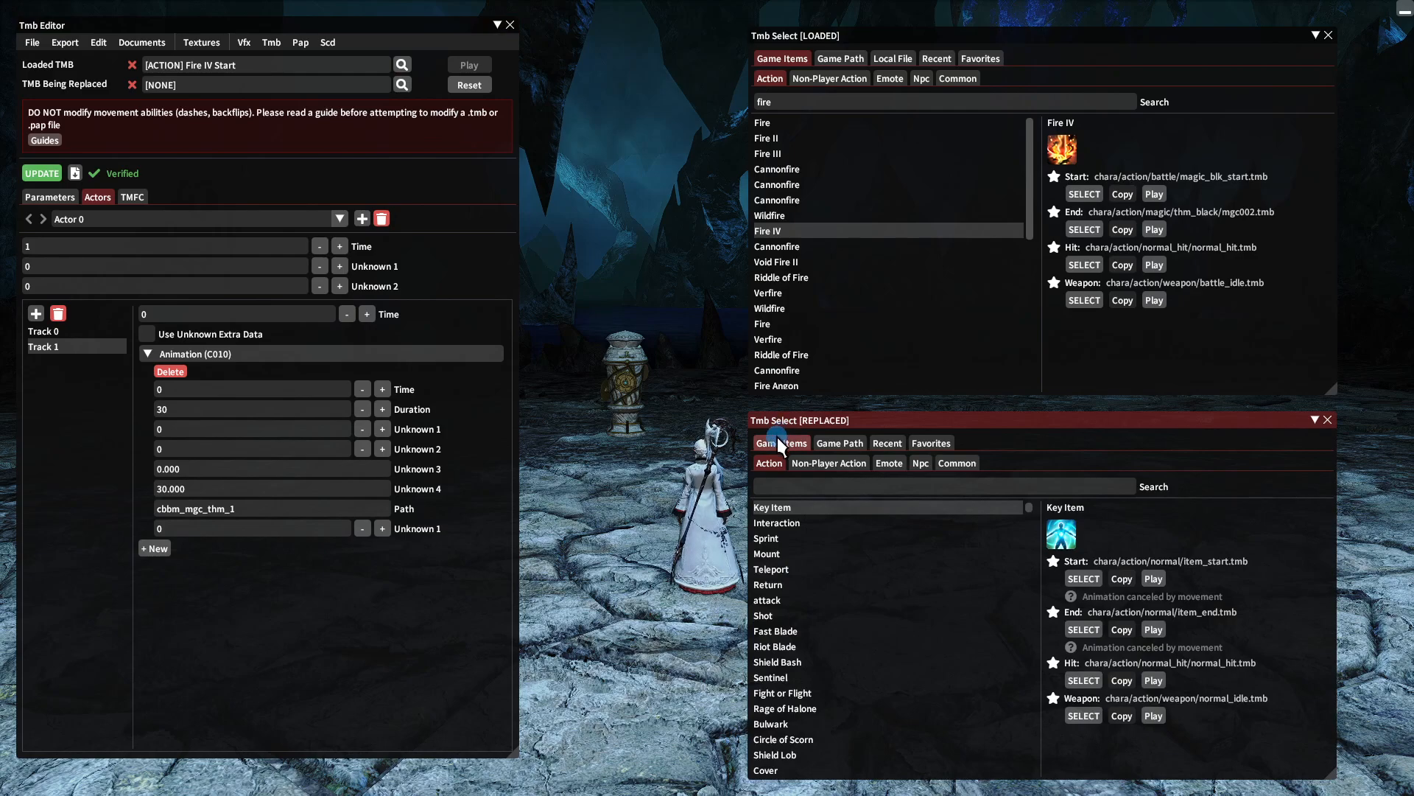
pyautogui.click(770, 484)
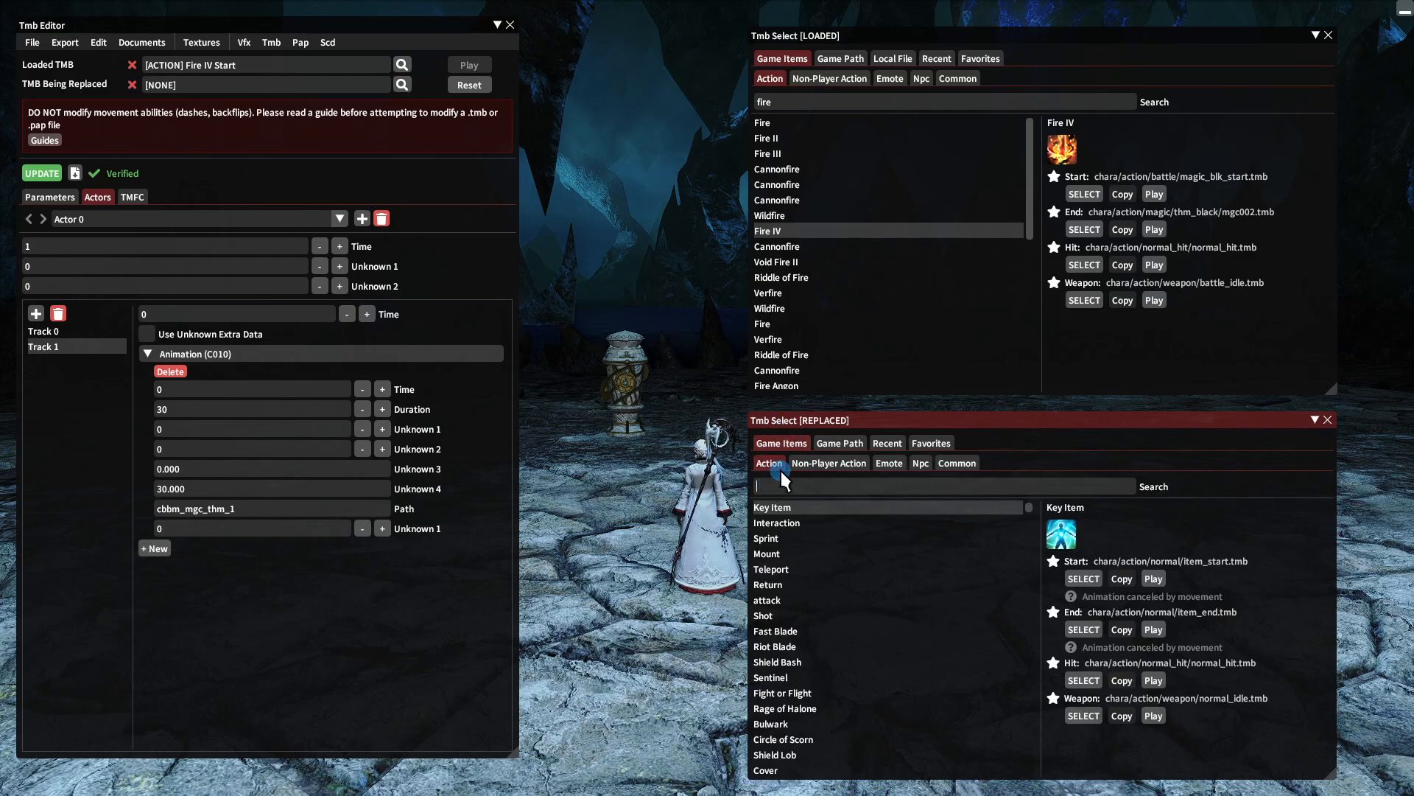
pyautogui.write('fire')
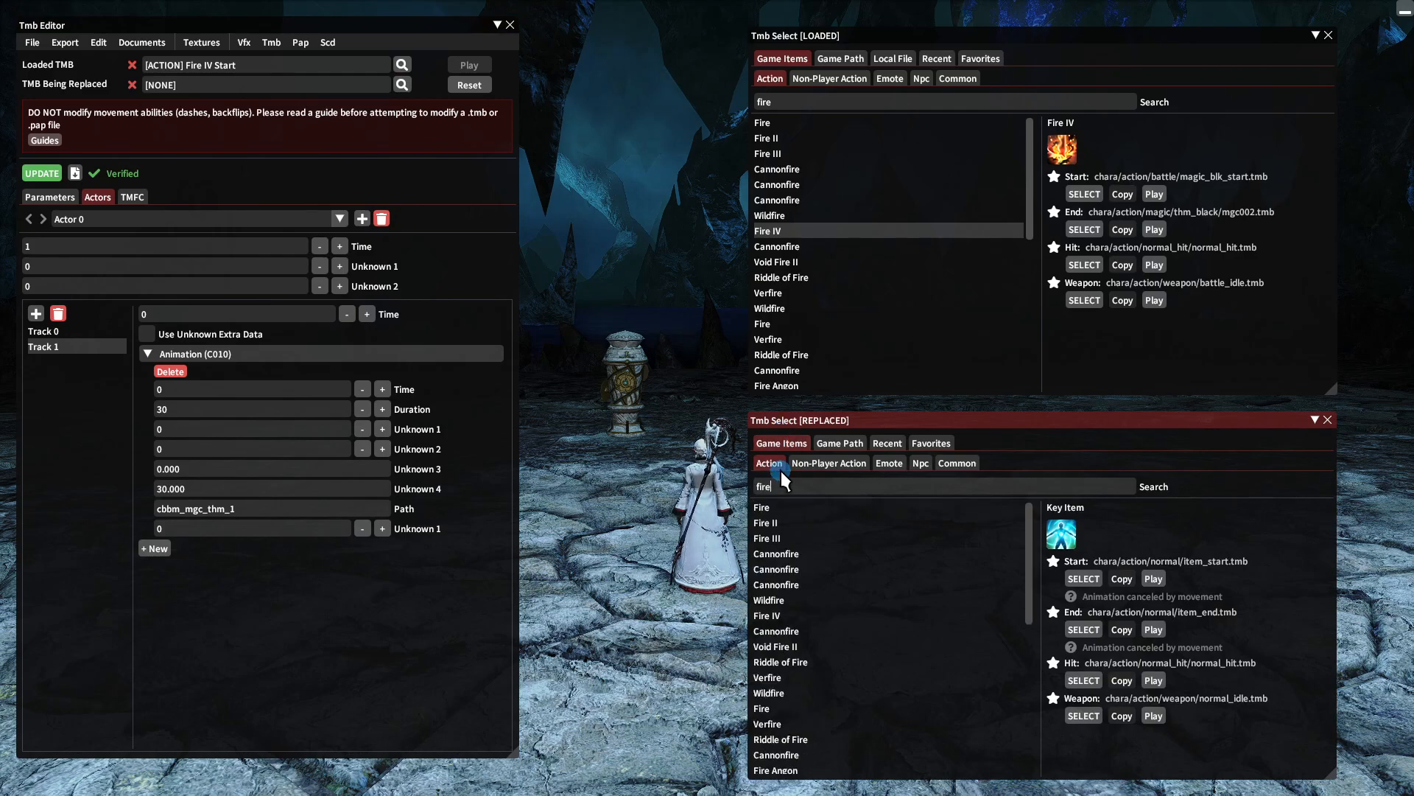
pyautogui.click(779, 503)
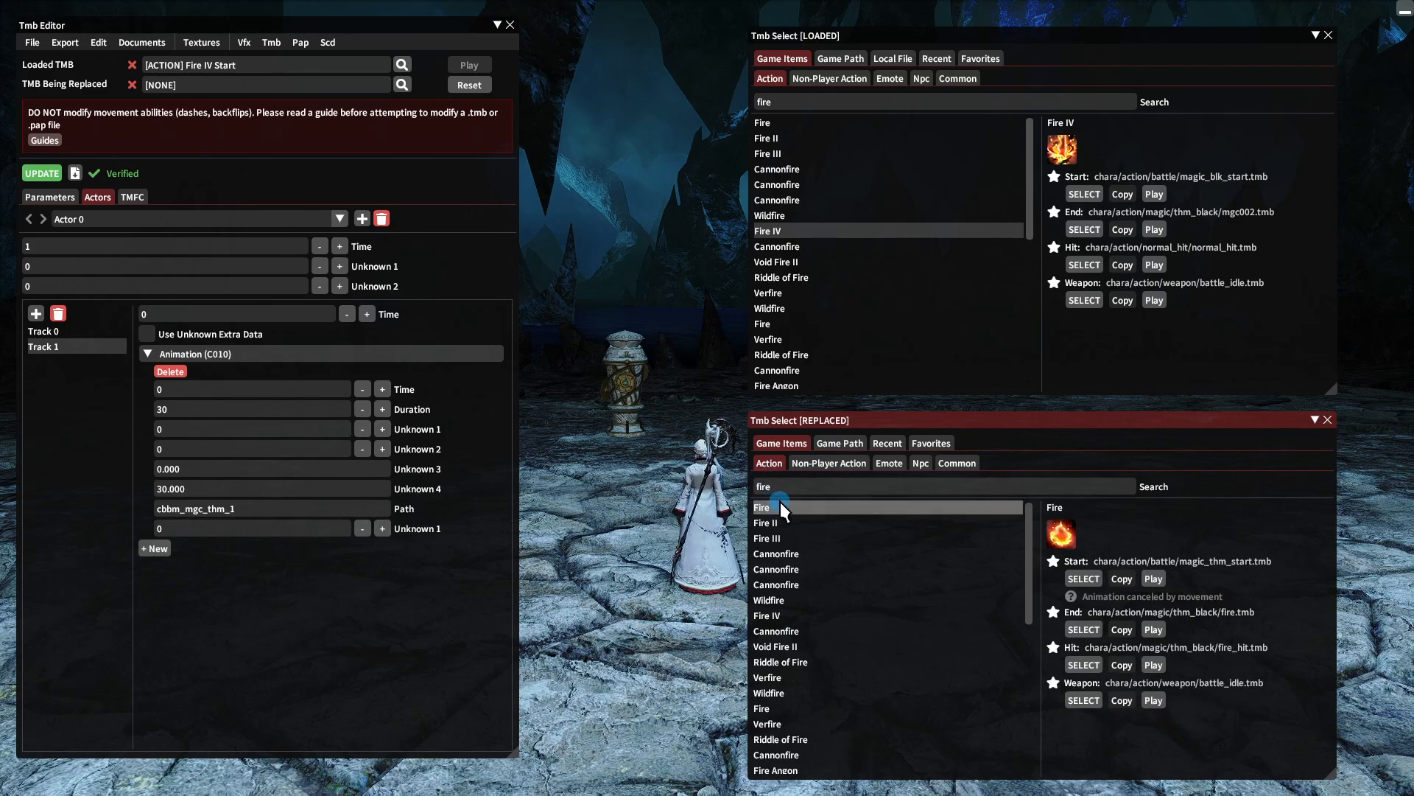
pyautogui.click(1083, 577)
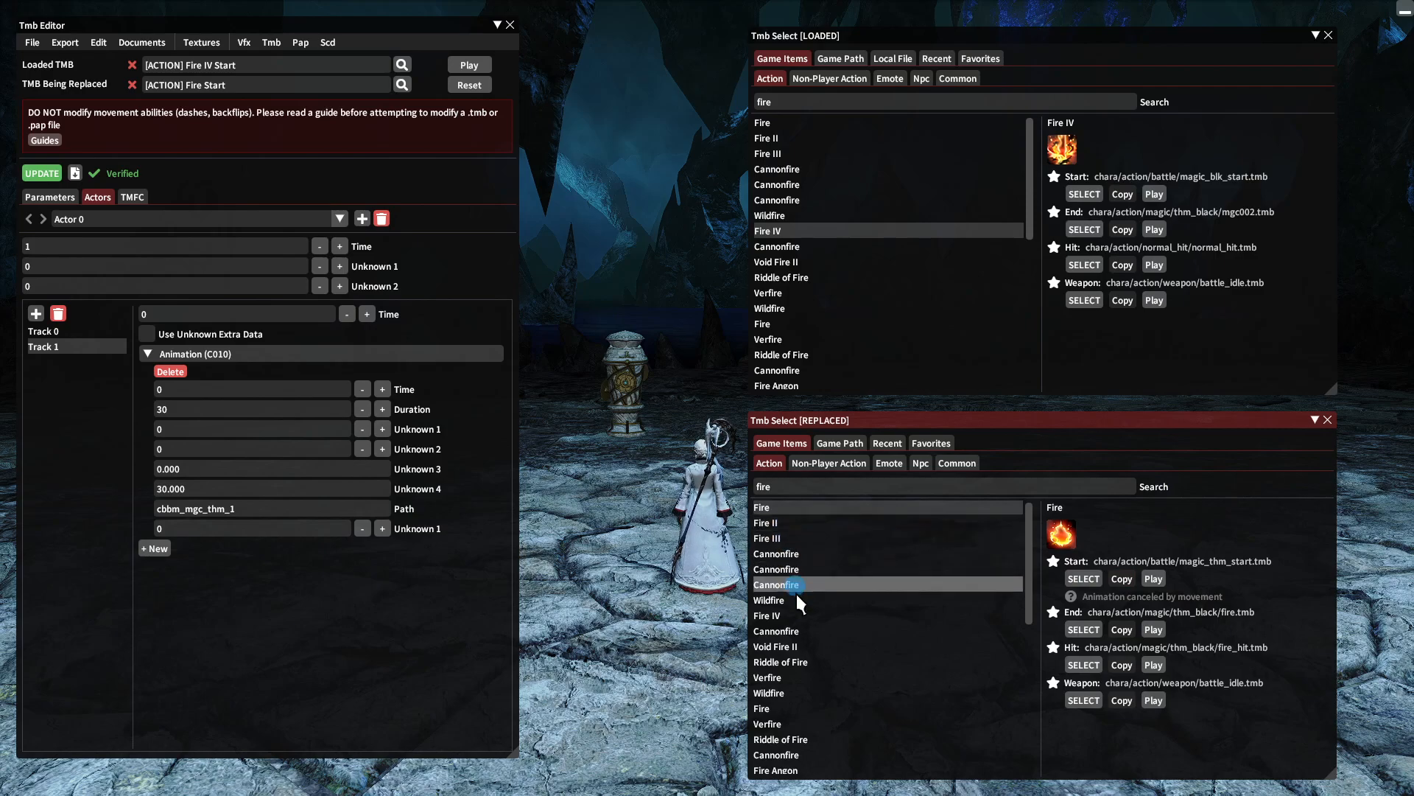
pyautogui.click(784, 615)
pyautogui.click(1078, 580)
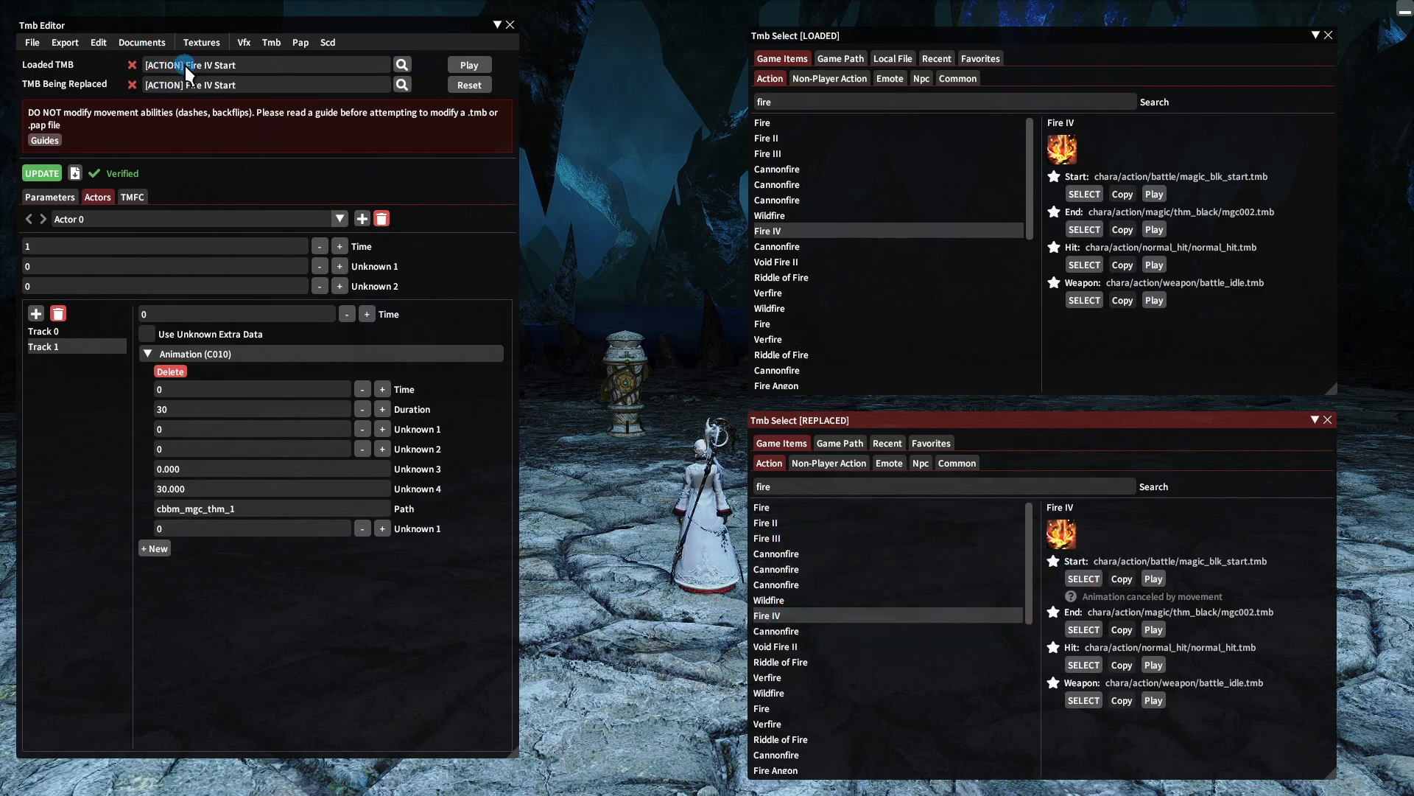
pyautogui.click(1327, 420)
pyautogui.click(1329, 35)
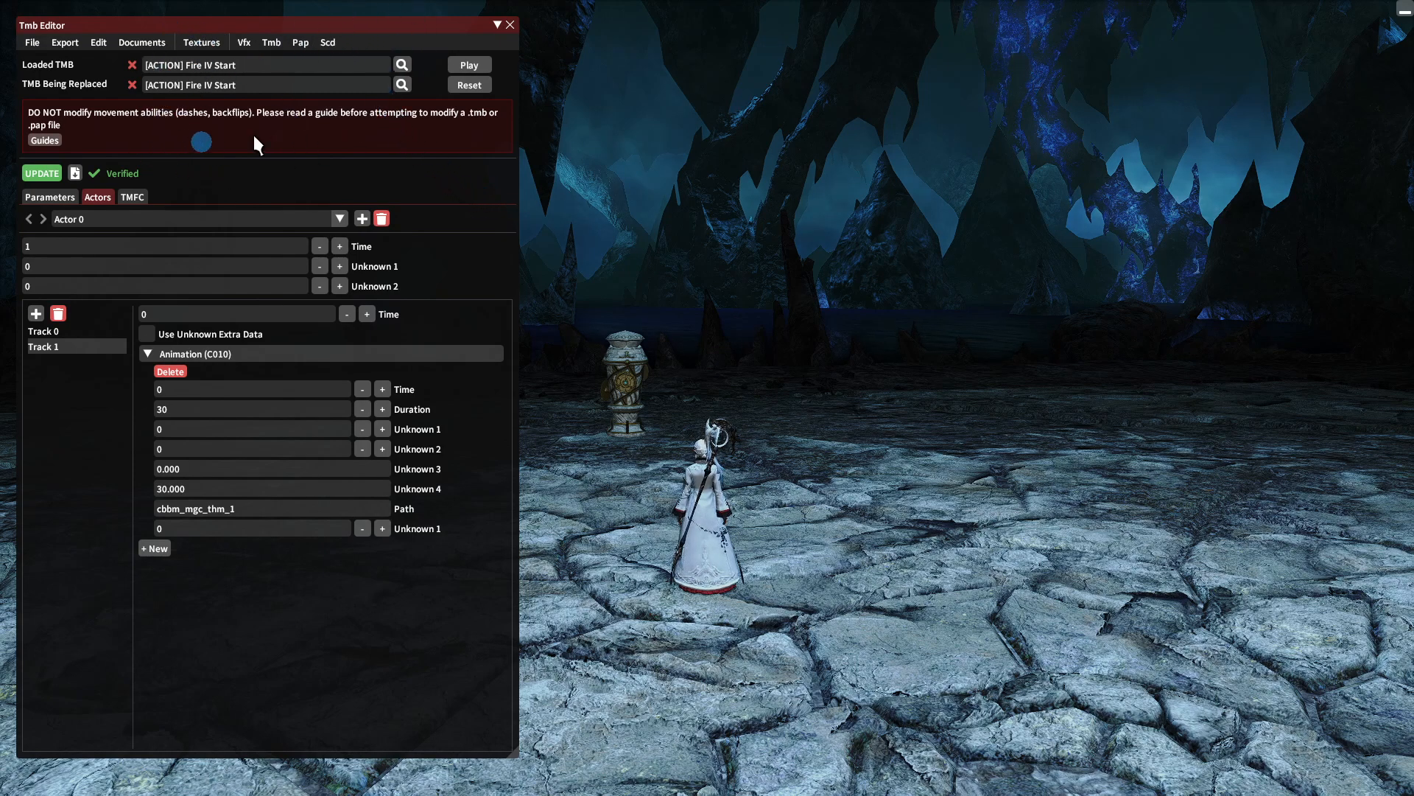
# - Create a new TMB document for a second replacement and close the document list
pyautogui.click(138, 43)
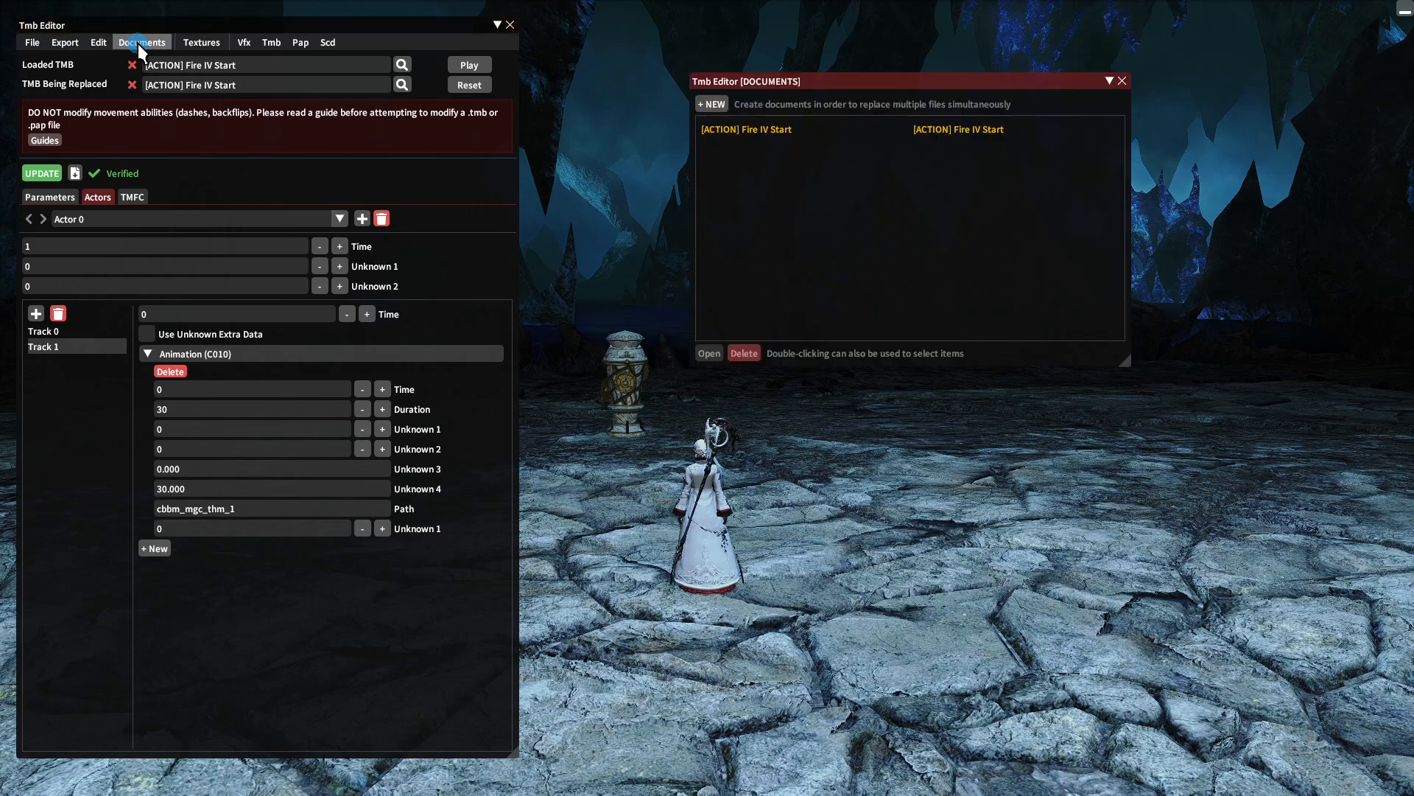
pyautogui.click(712, 104)
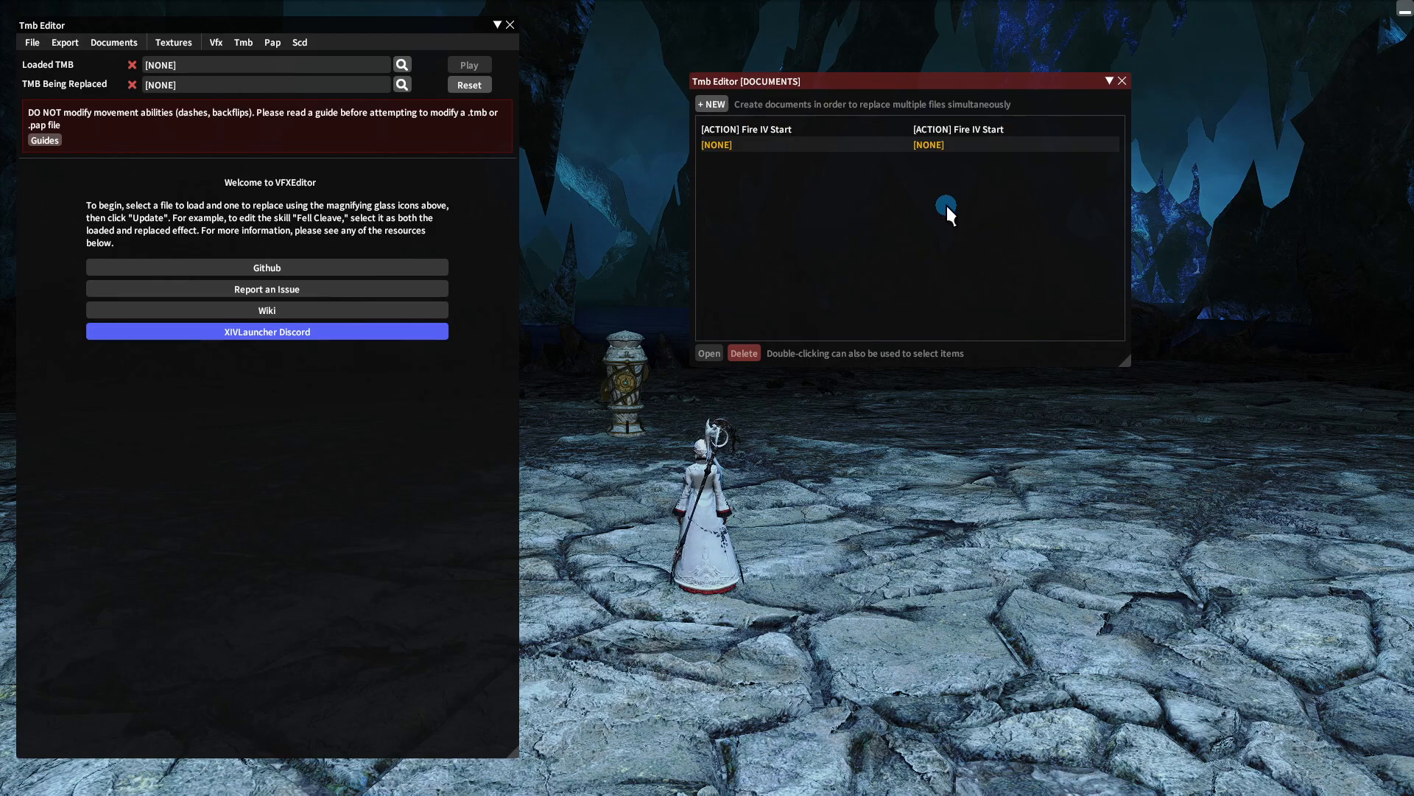
pyautogui.click(1121, 81)
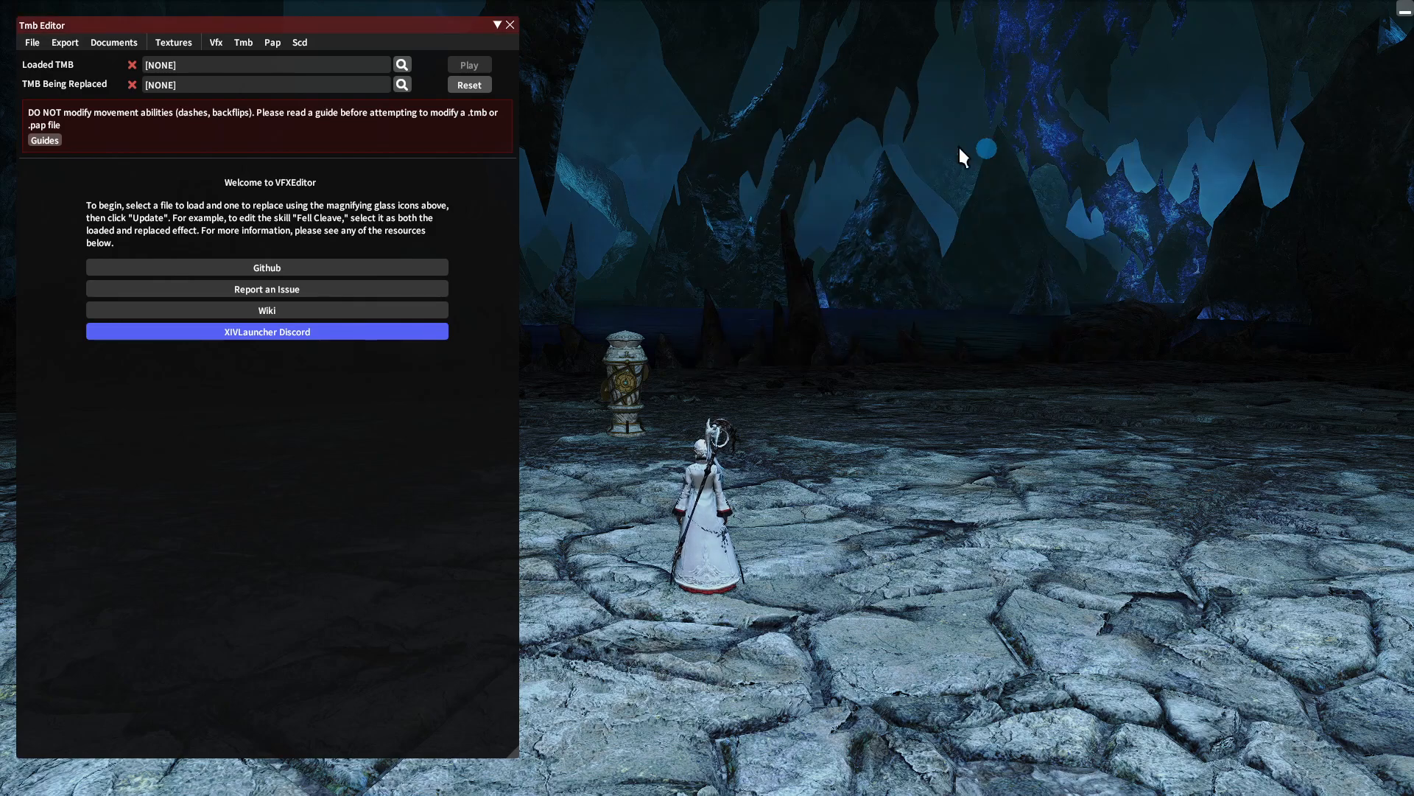
# - Load Fire IV's End TMB into the new document
pyautogui.click(402, 65)
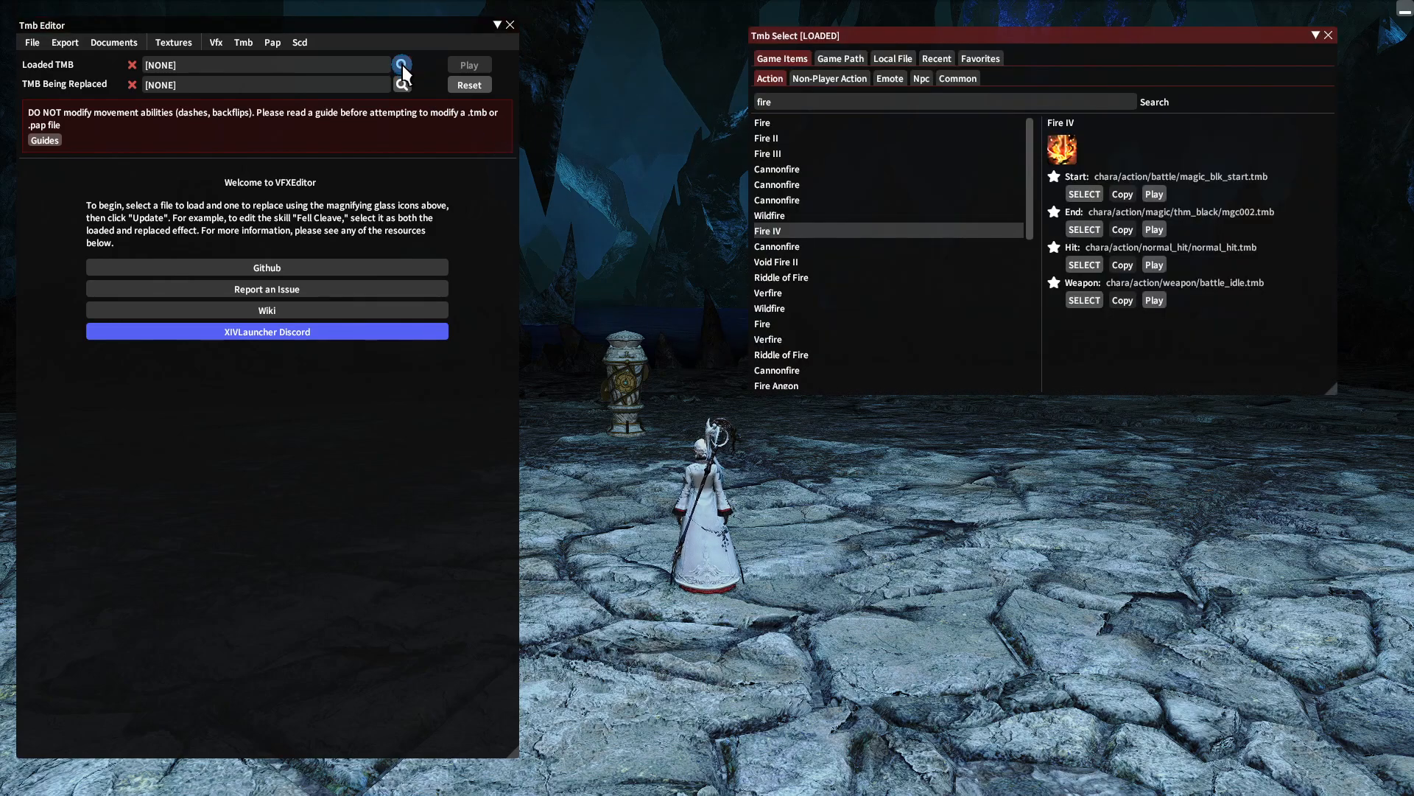
pyautogui.click(1062, 193)
pyautogui.click(1094, 224)
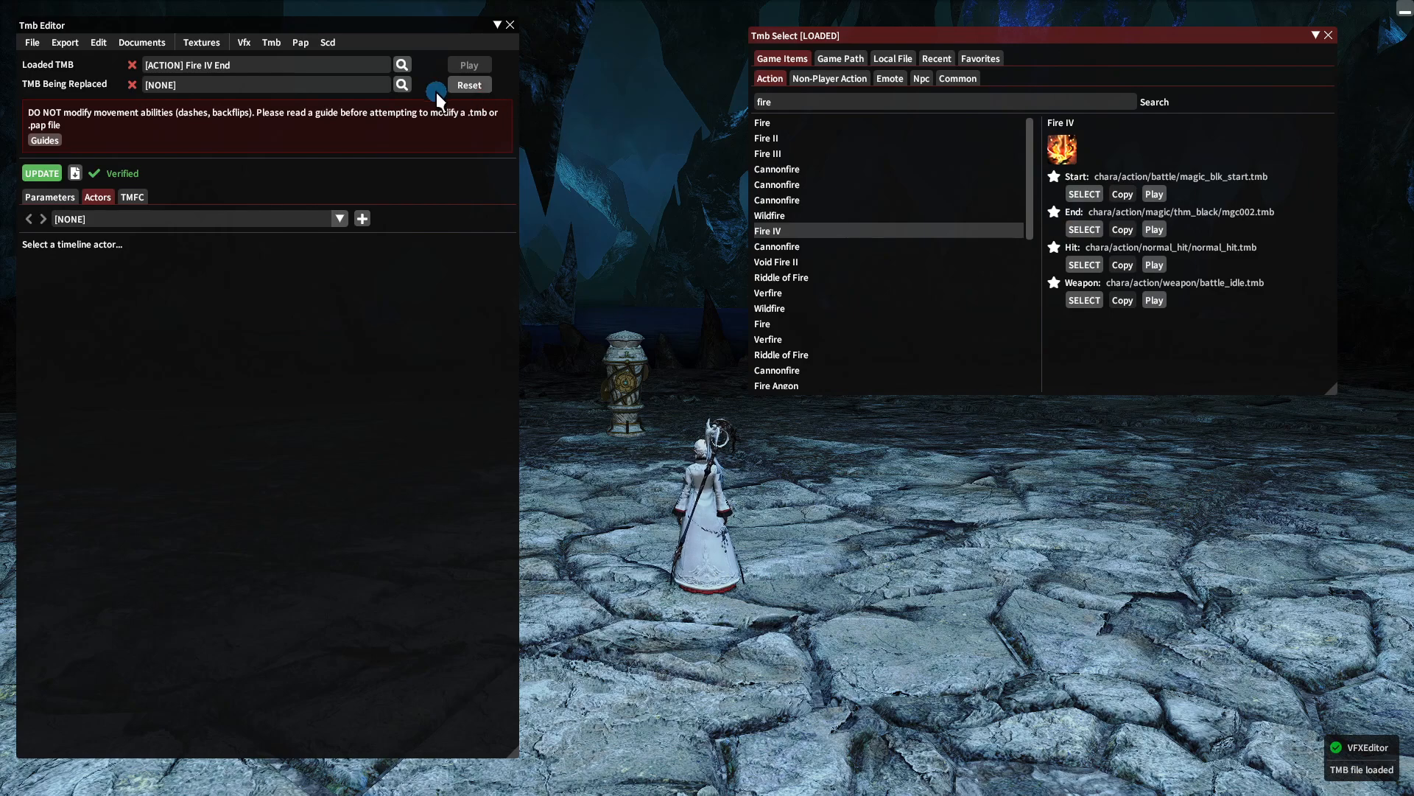
# - Set Fire IV's End as the TMB being replaced and close both selection windows
pyautogui.click(401, 85)
pyautogui.click(1059, 579)
pyautogui.click(1077, 626)
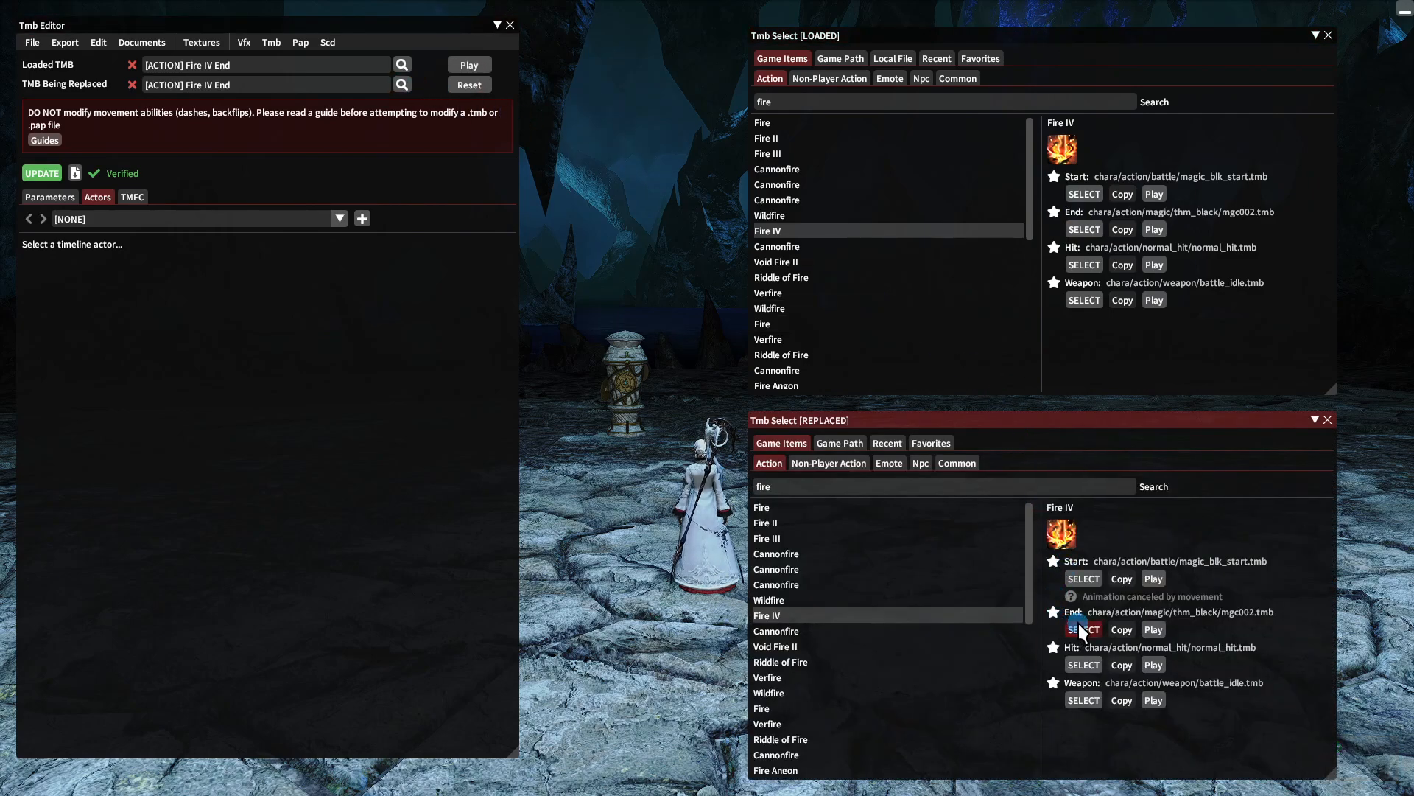
pyautogui.click(237, 64)
pyautogui.click(1328, 419)
pyautogui.click(1328, 35)
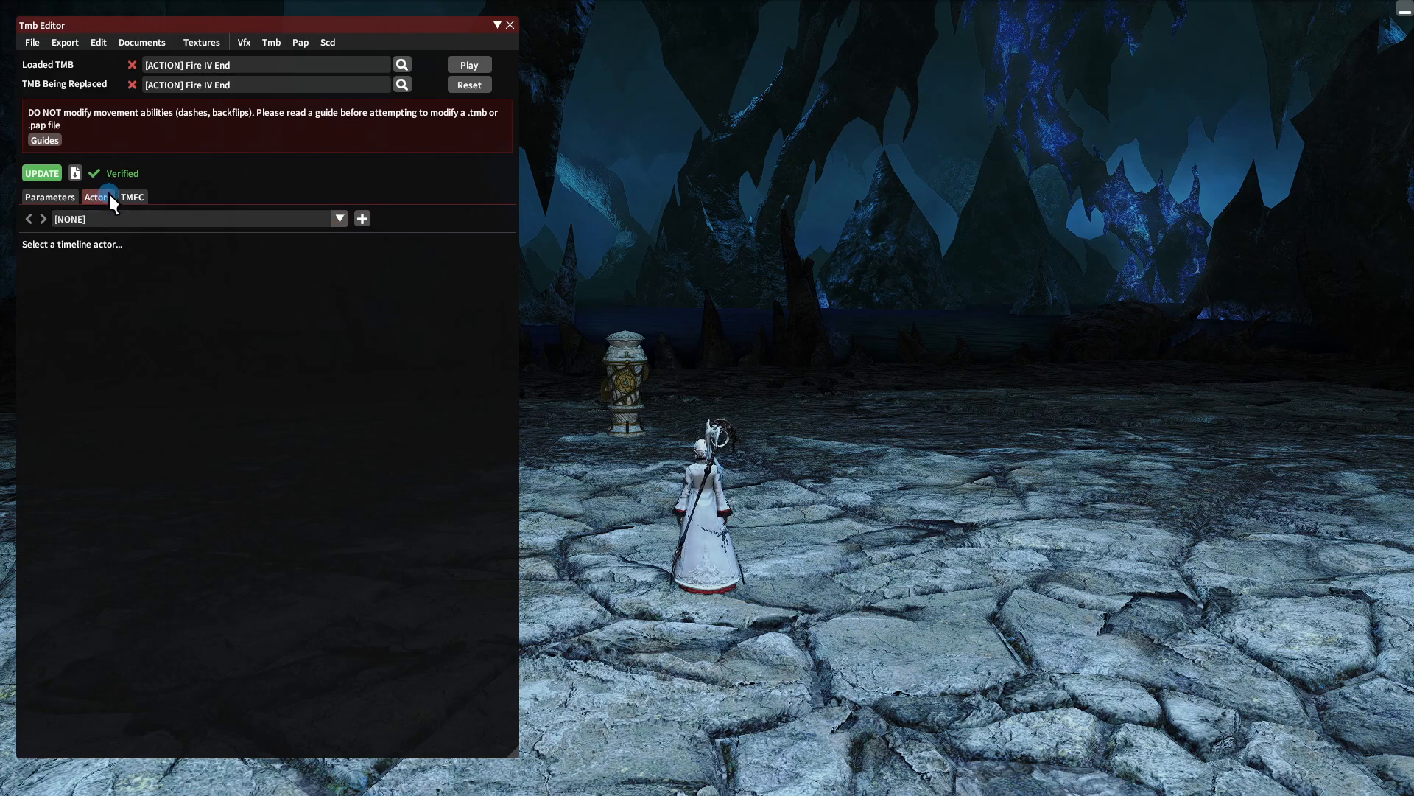
# - Look through Actor 0's tracks in the Fire IV End TMB and expand the Animation (C010) entry in Track 5
pyautogui.click(106, 215)
pyautogui.click(85, 239)
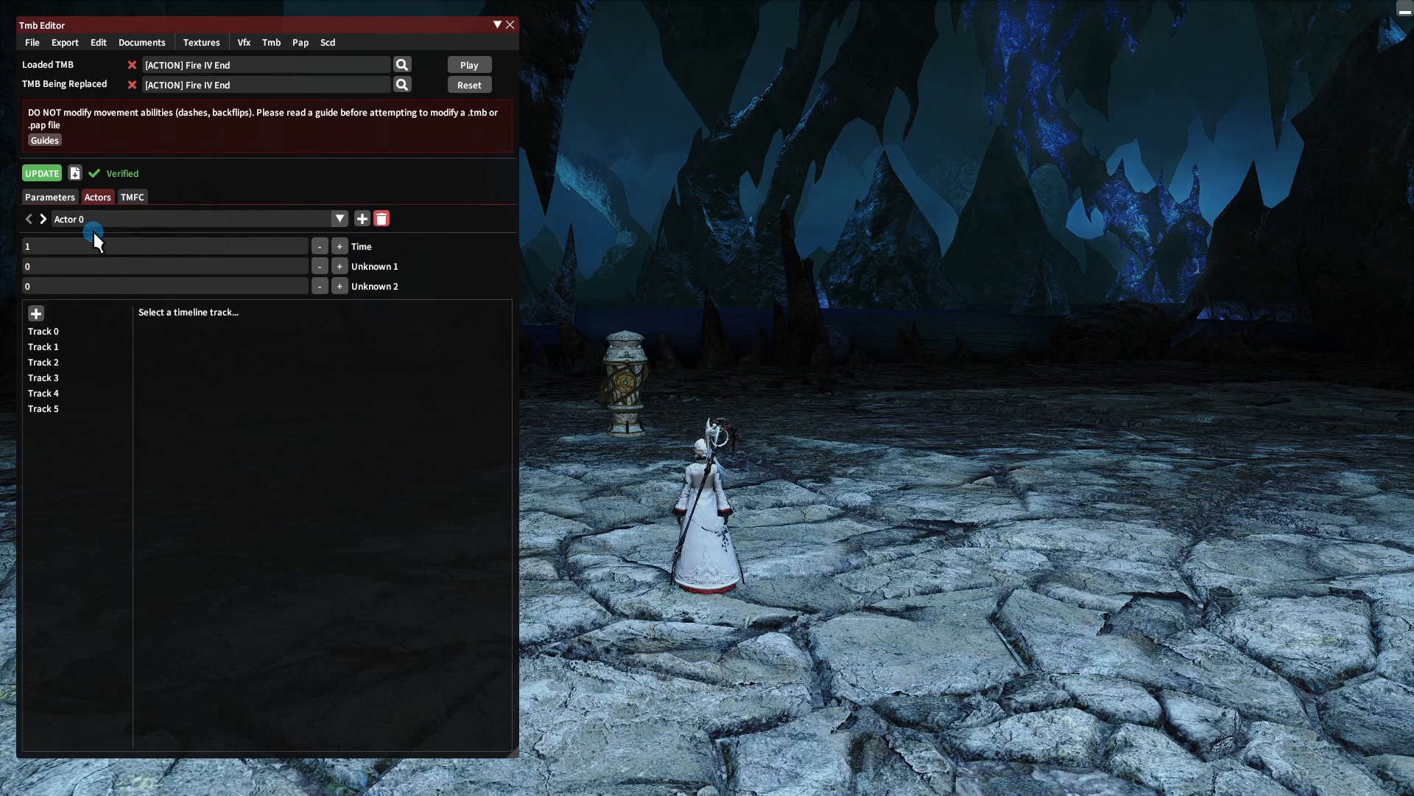
pyautogui.click(52, 333)
pyautogui.click(47, 347)
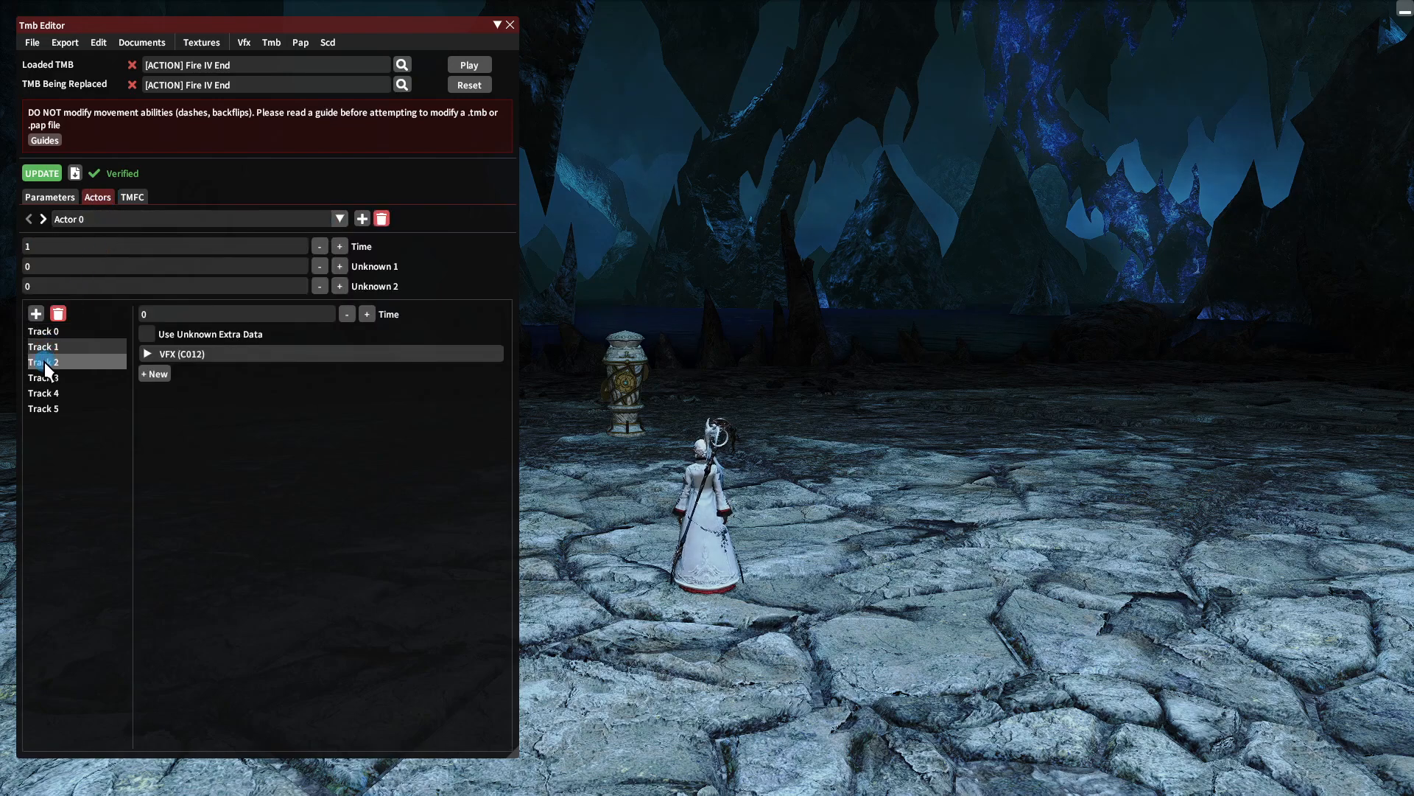
pyautogui.click(44, 362)
pyautogui.click(43, 378)
pyautogui.click(44, 393)
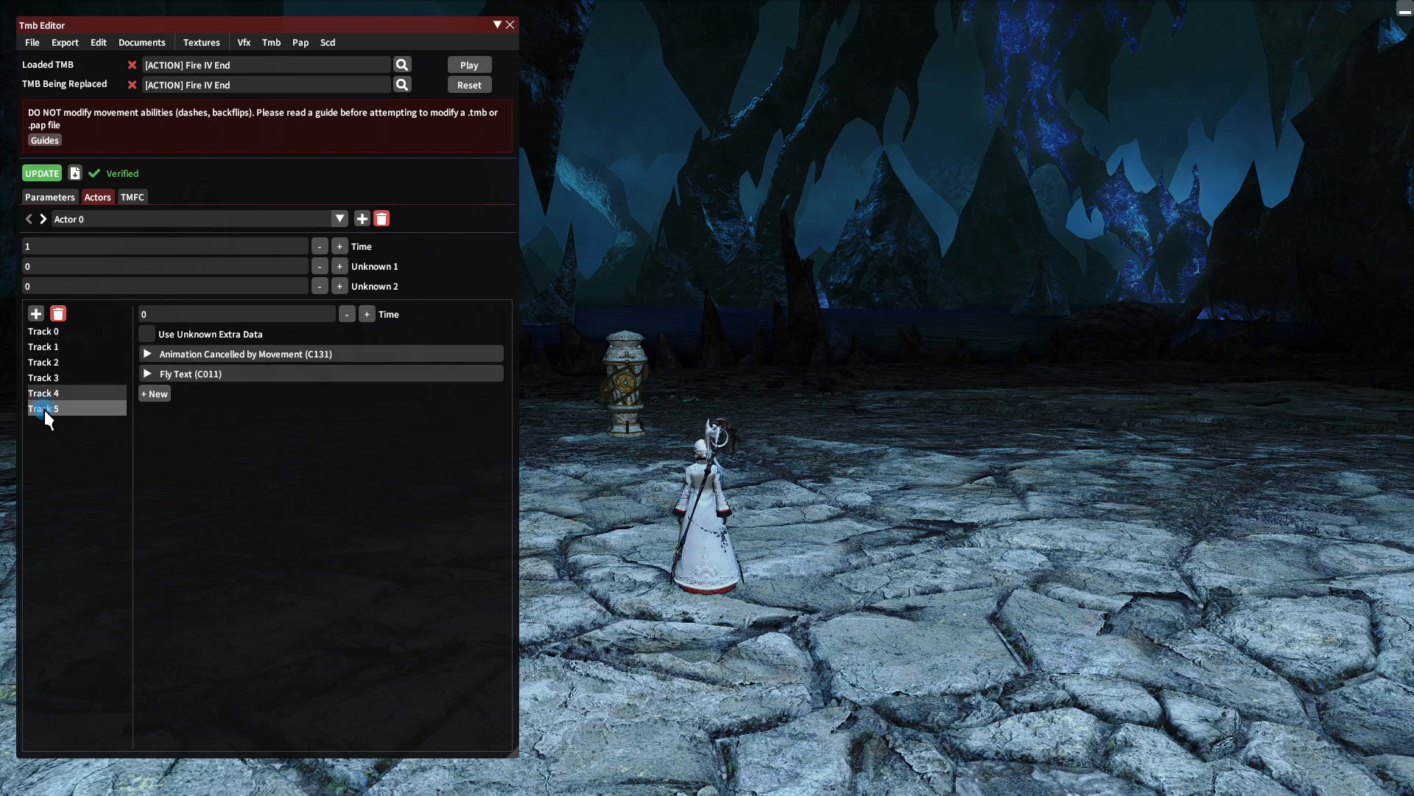
pyautogui.click(46, 409)
pyautogui.click(277, 314)
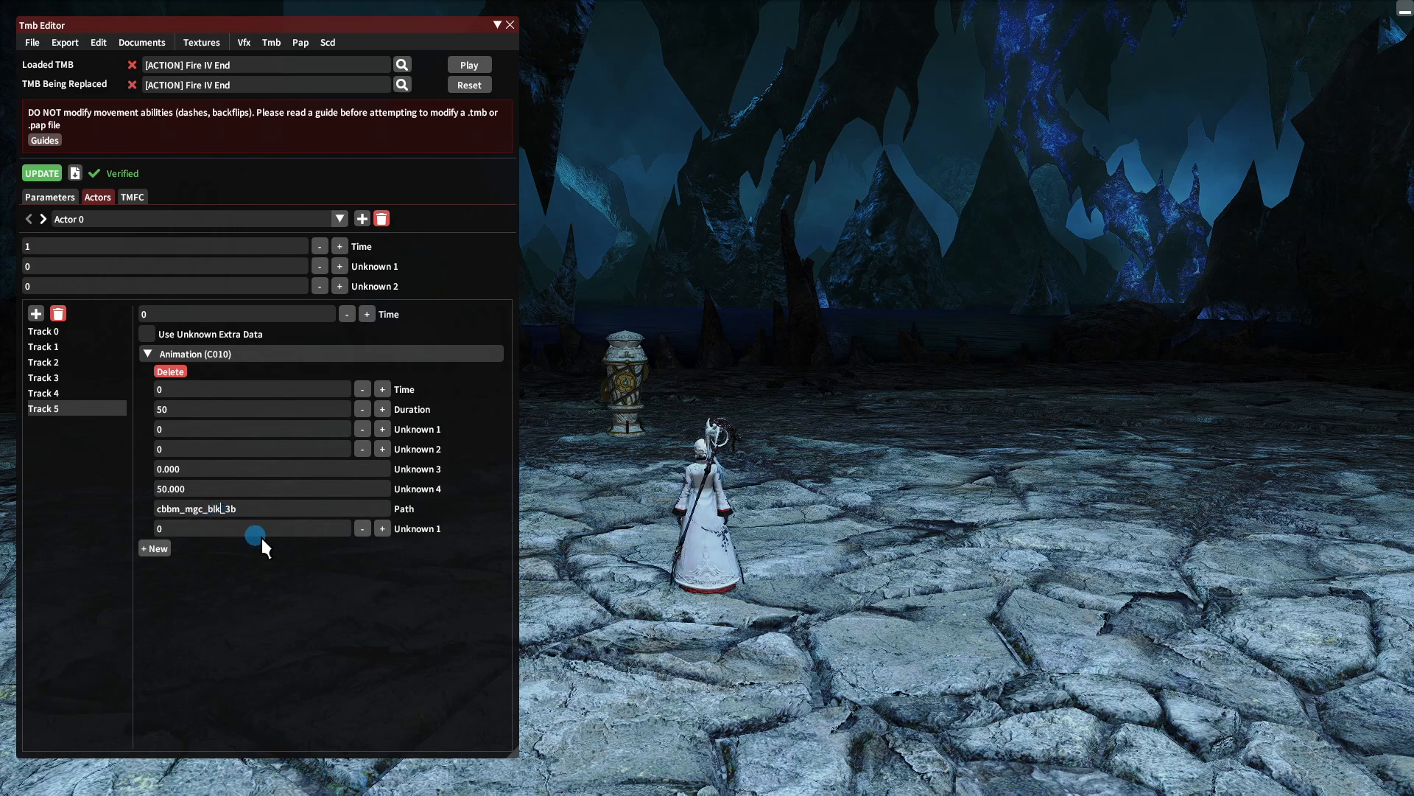
# - Set the Track 5 animation path to cbbm_mgc_thm_3
pyautogui.press('BackSpace')
pyautogui.press('BackSpace')
pyautogui.press('BackSpace')
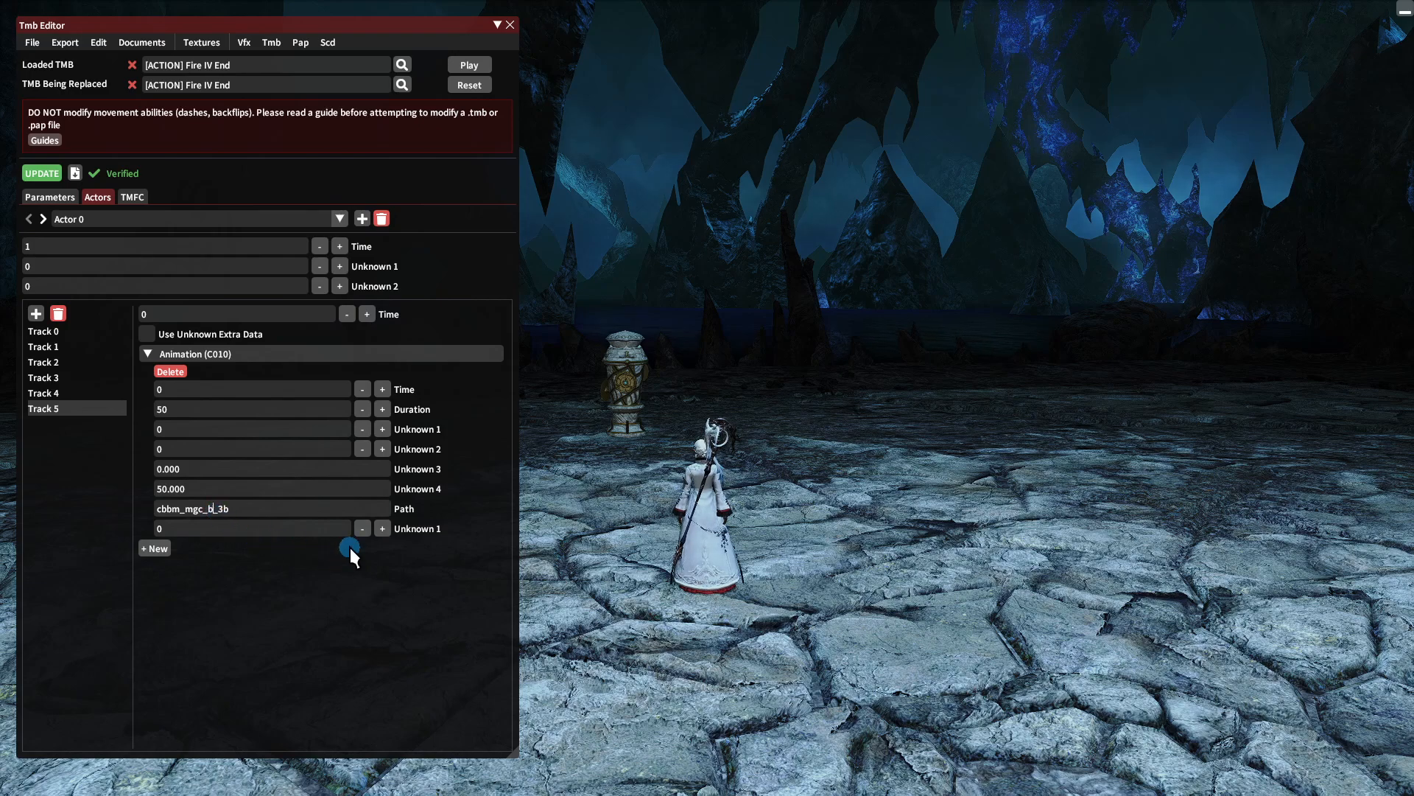
pyautogui.write('thm')
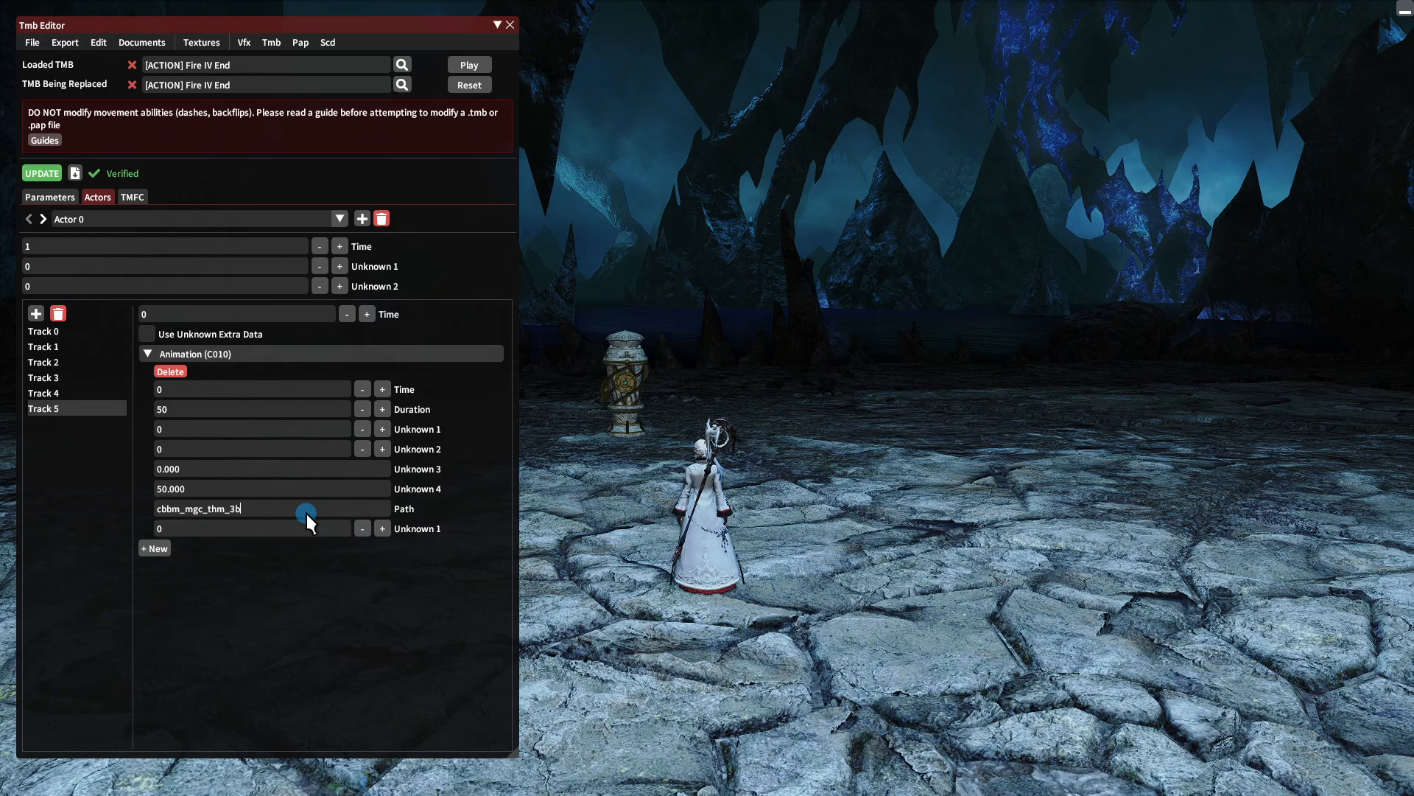
pyautogui.press('BackSpace')
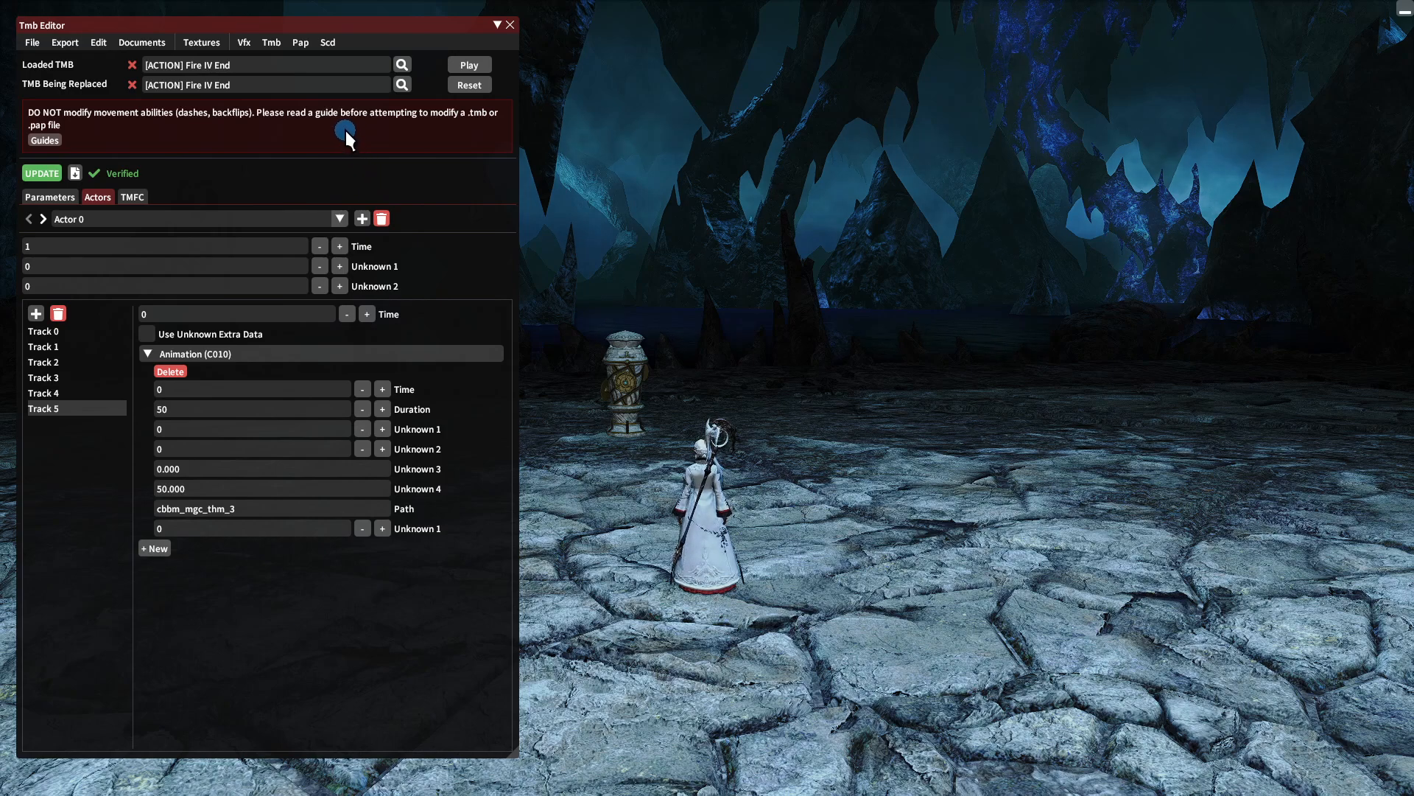
# - Create a third TMB document for another replacement and switch to FFXIV Data Explorer
pyautogui.click(137, 42)
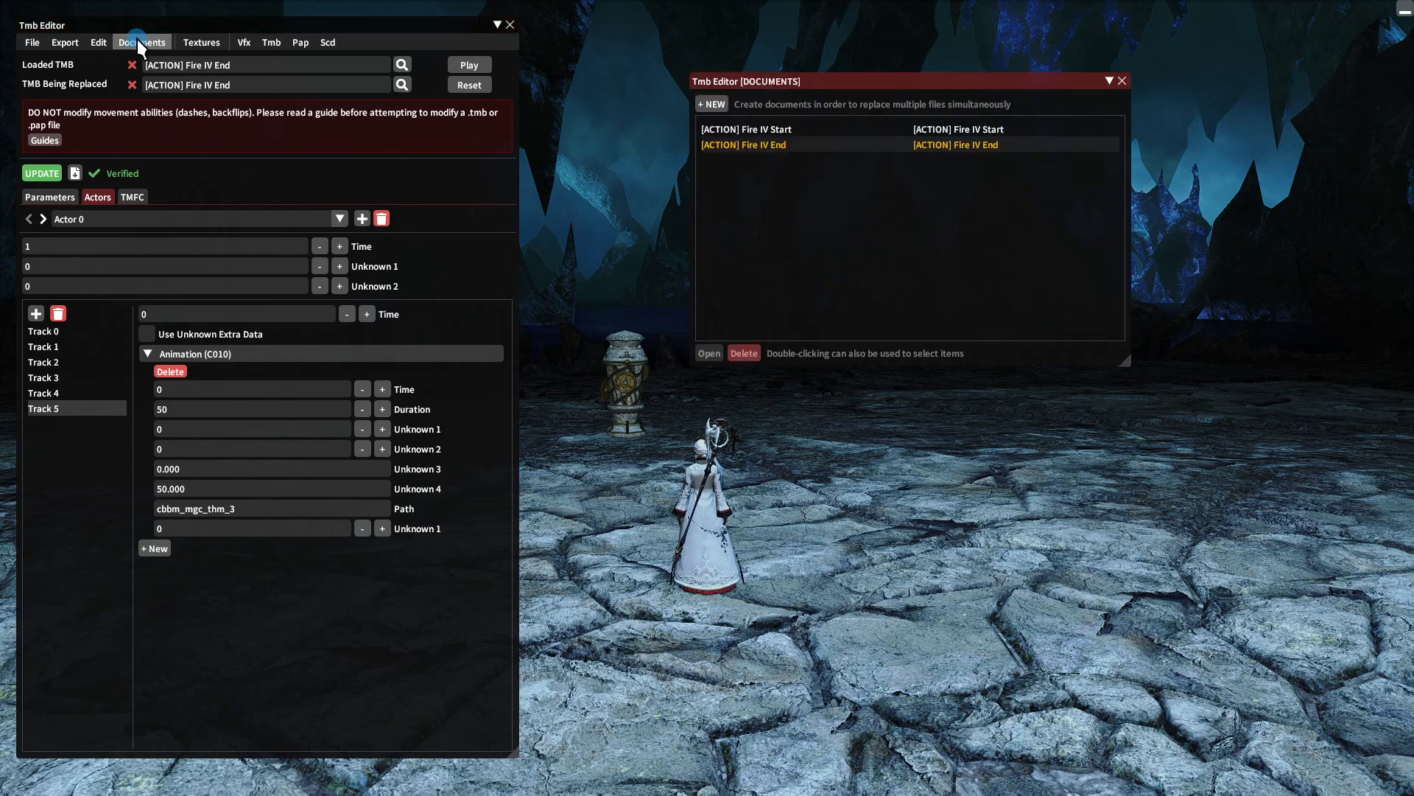
pyautogui.click(705, 104)
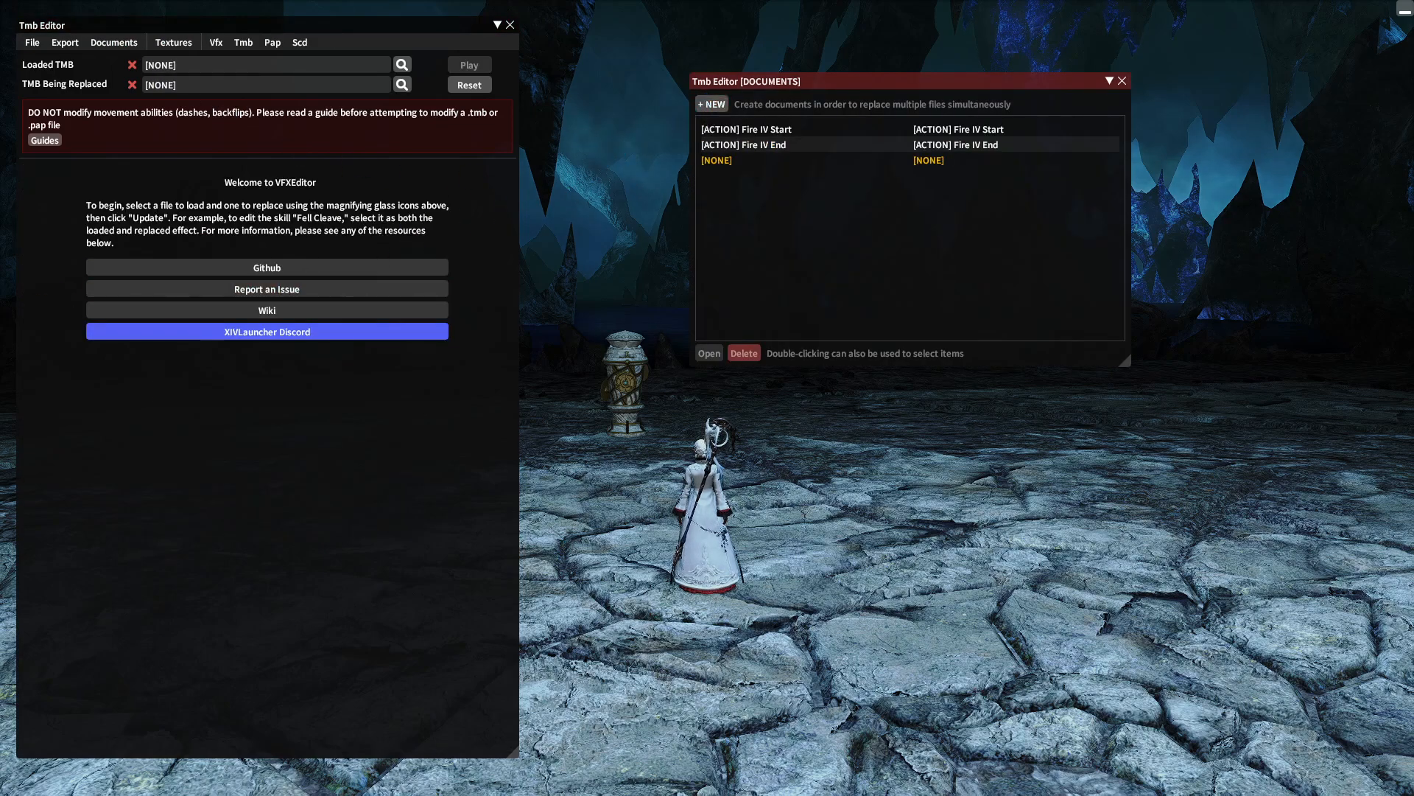
pyautogui.hotkey('alt', 'Tab')
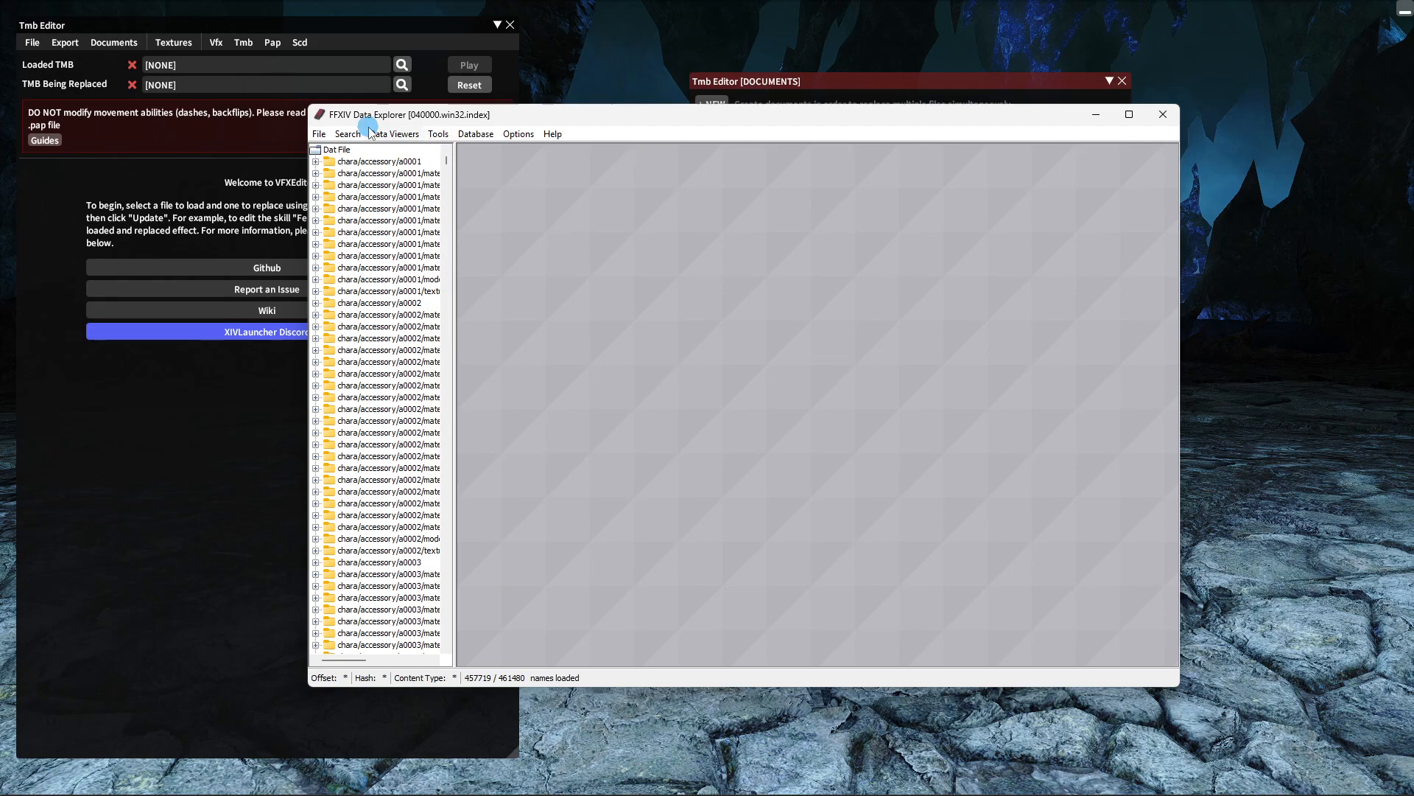
# - Close the loaded index, open 040000.win32.index from the ffxiv folder and widen the folder tree
pyautogui.click(319, 135)
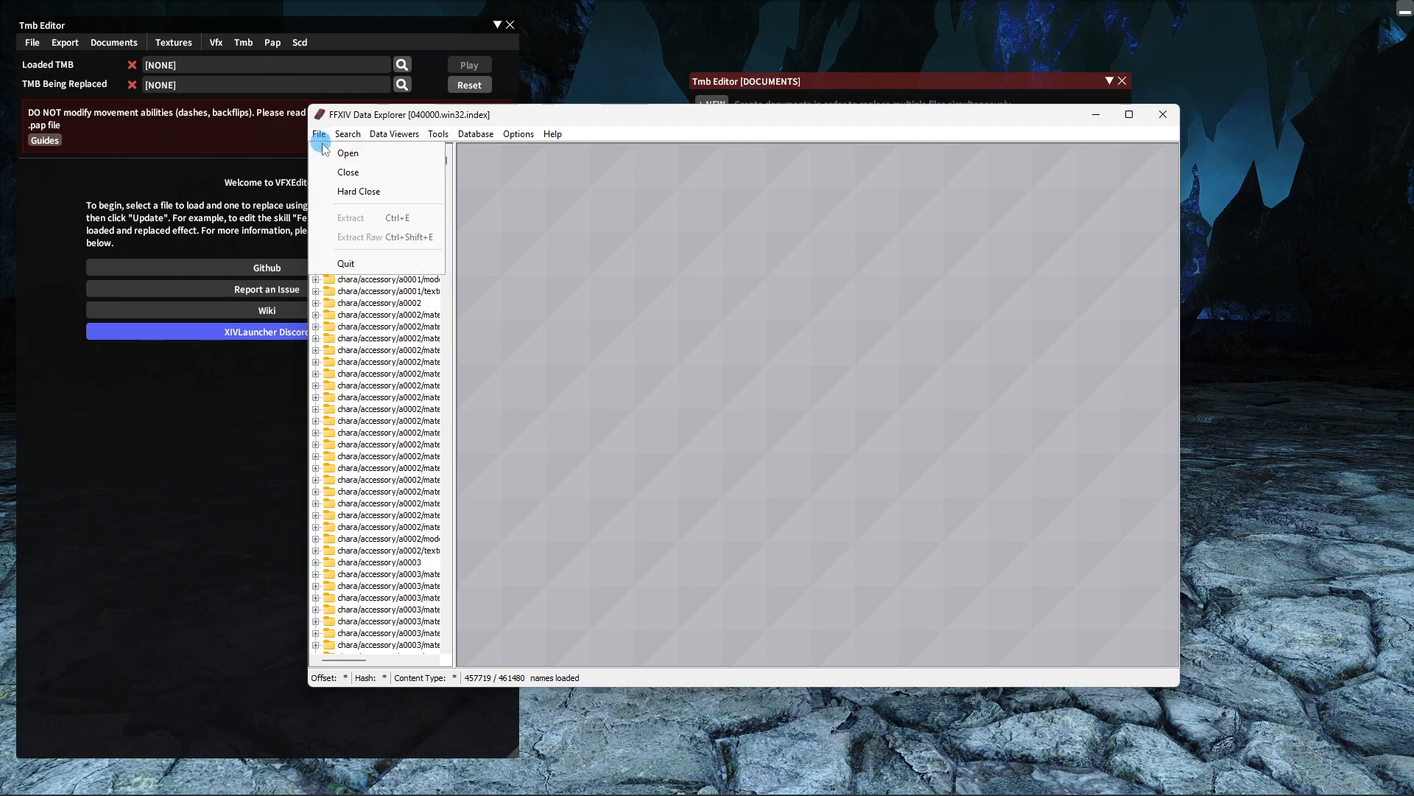
pyautogui.click(354, 176)
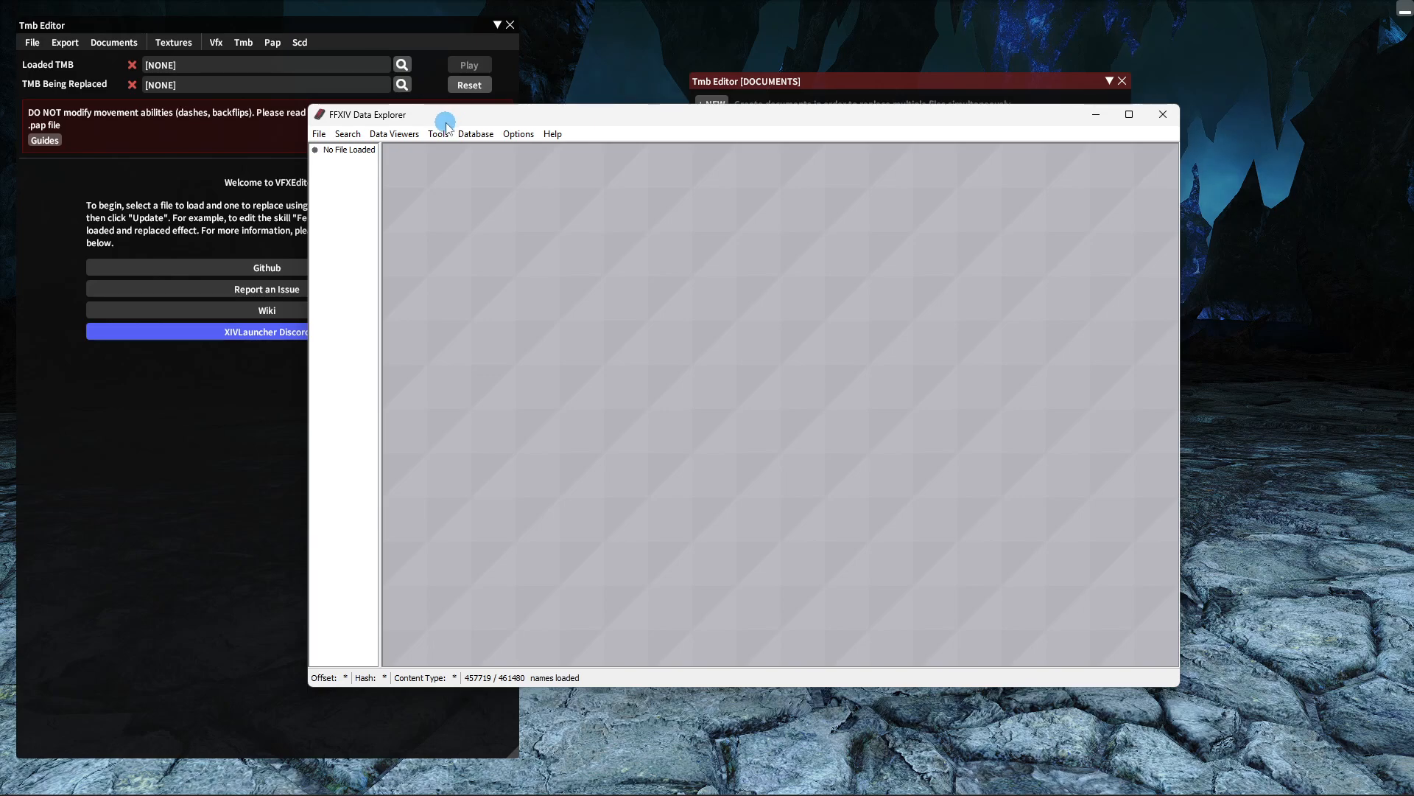
pyautogui.click(319, 135)
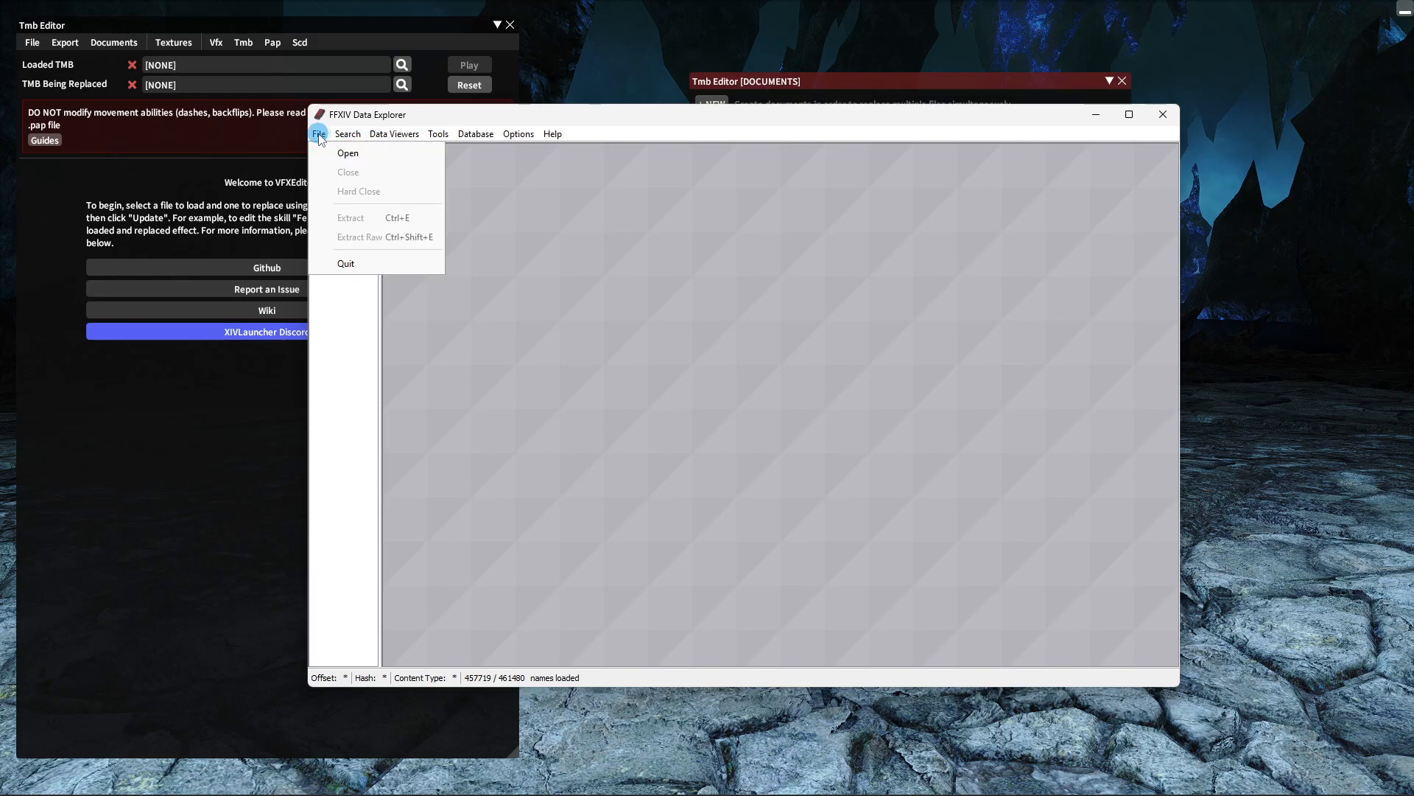
pyautogui.click(348, 152)
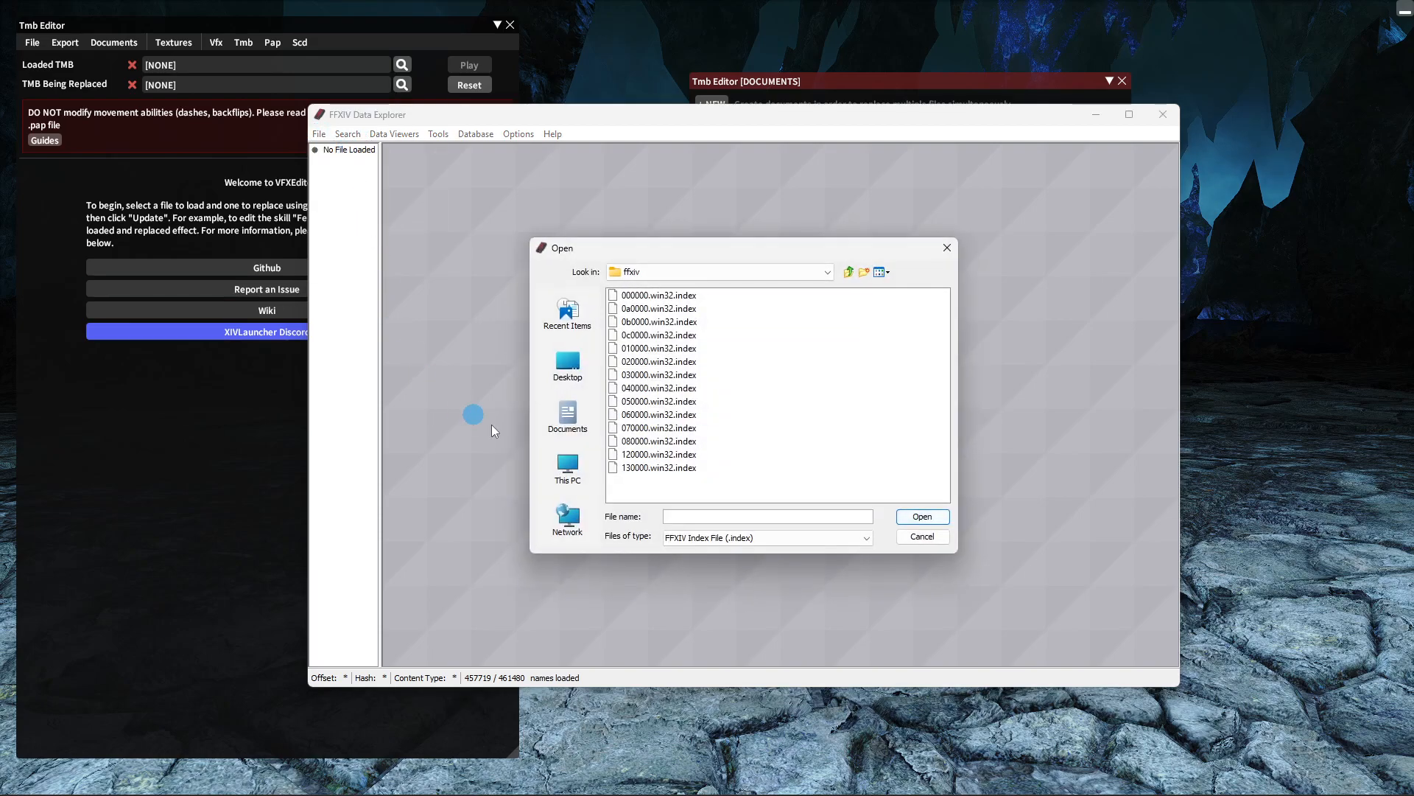
pyautogui.click(650, 389)
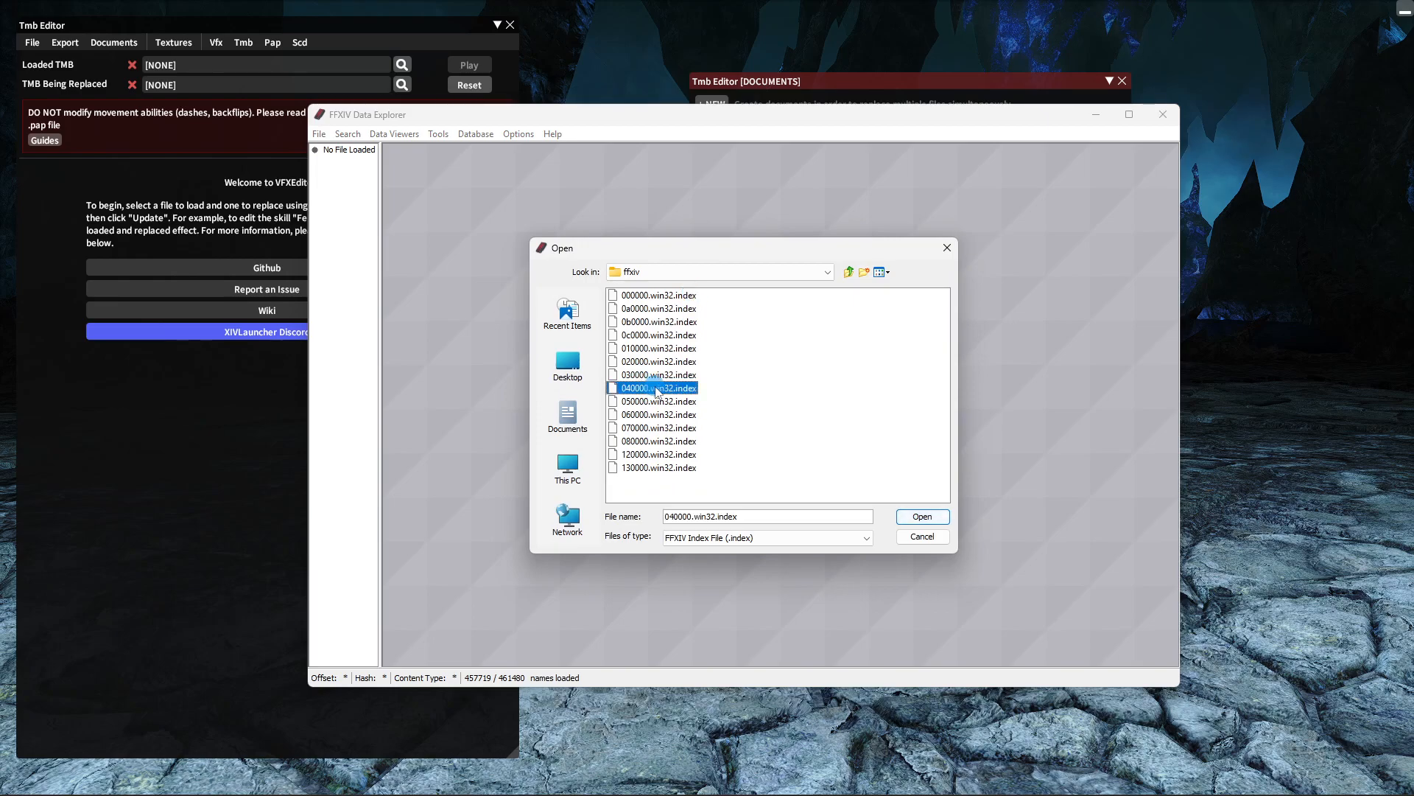
pyautogui.click(926, 516)
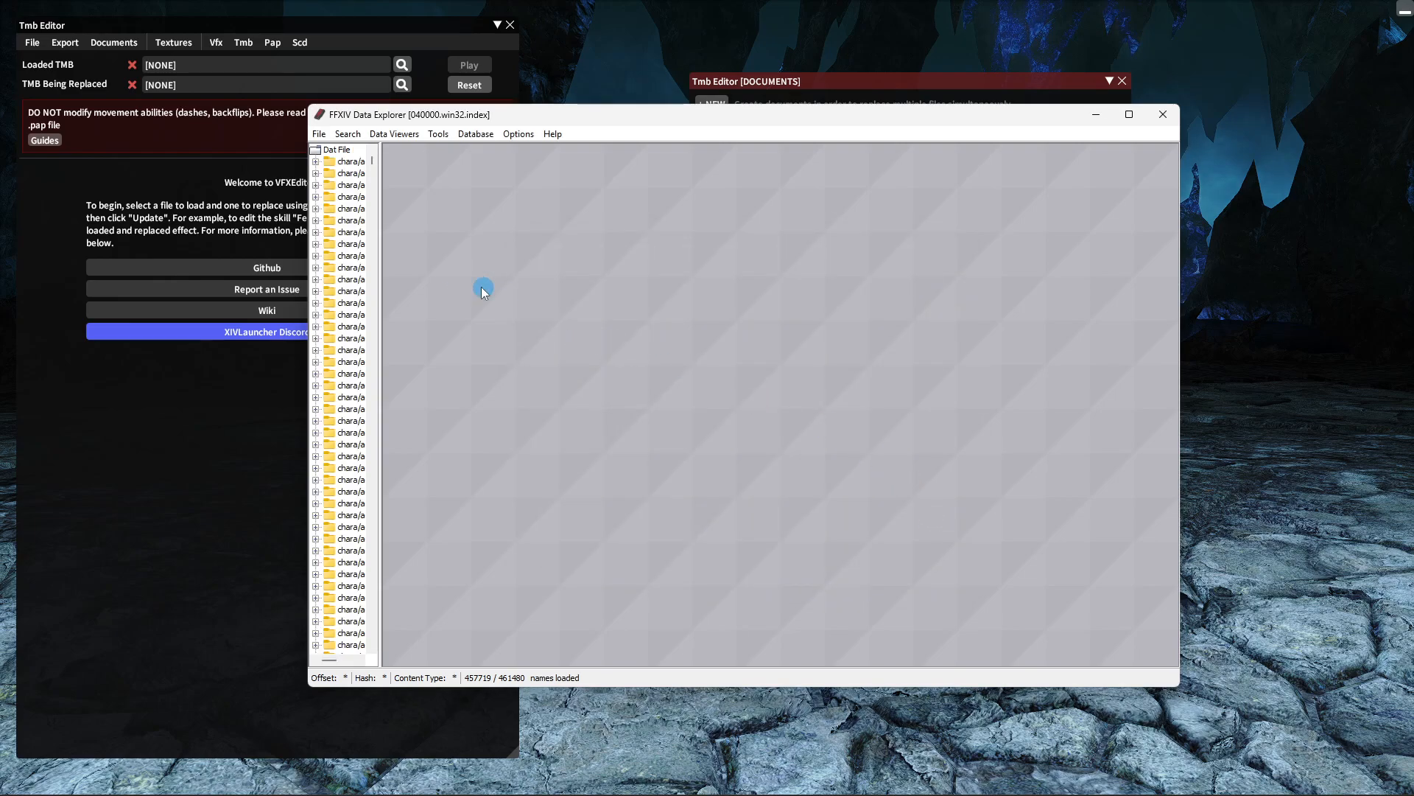
pyautogui.moveTo(379, 263); pyautogui.dragTo(419, 267)
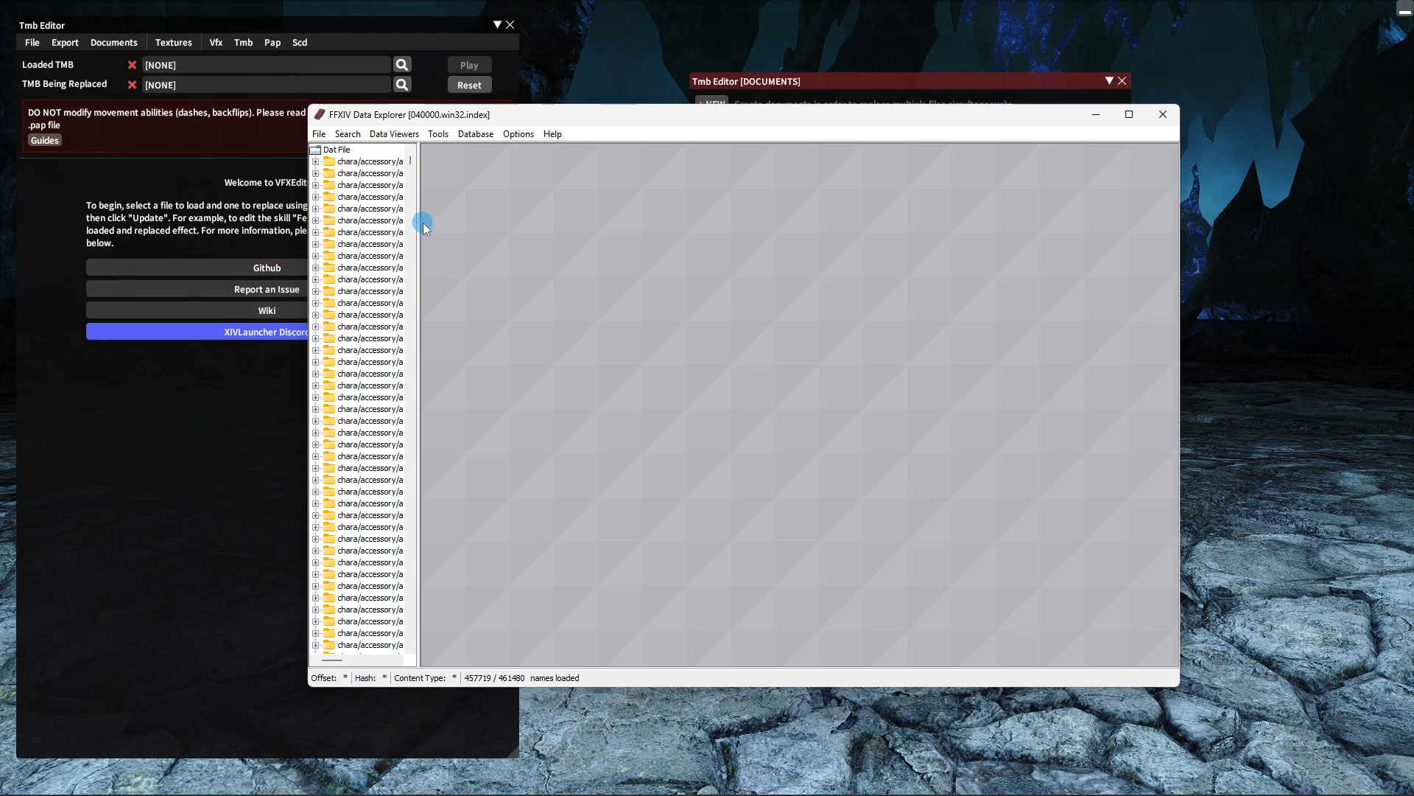
# - Search the opened index for the string blk_2b
pyautogui.click(347, 134)
pyautogui.click(363, 151)
pyautogui.click(756, 386)
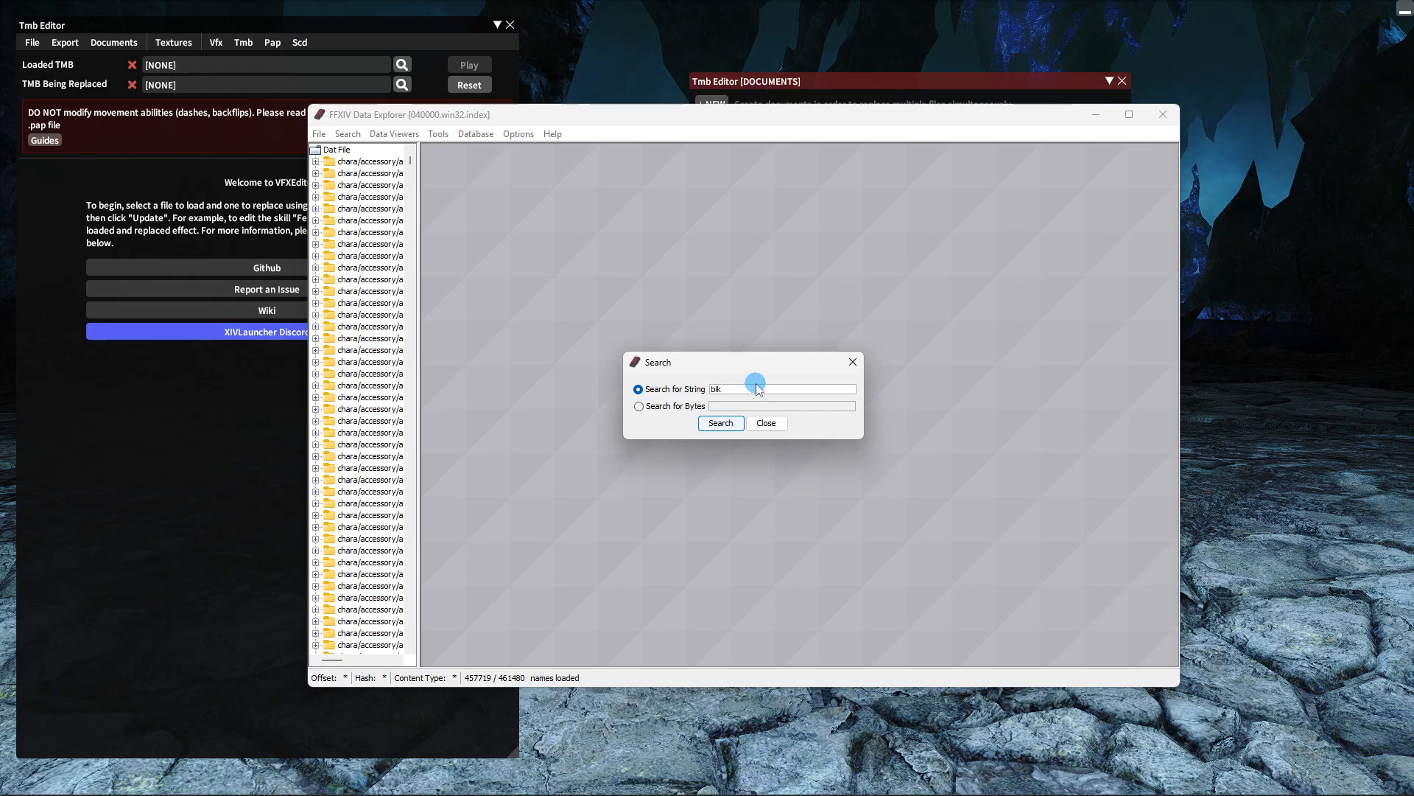
pyautogui.write('2b')
pyautogui.click(721, 424)
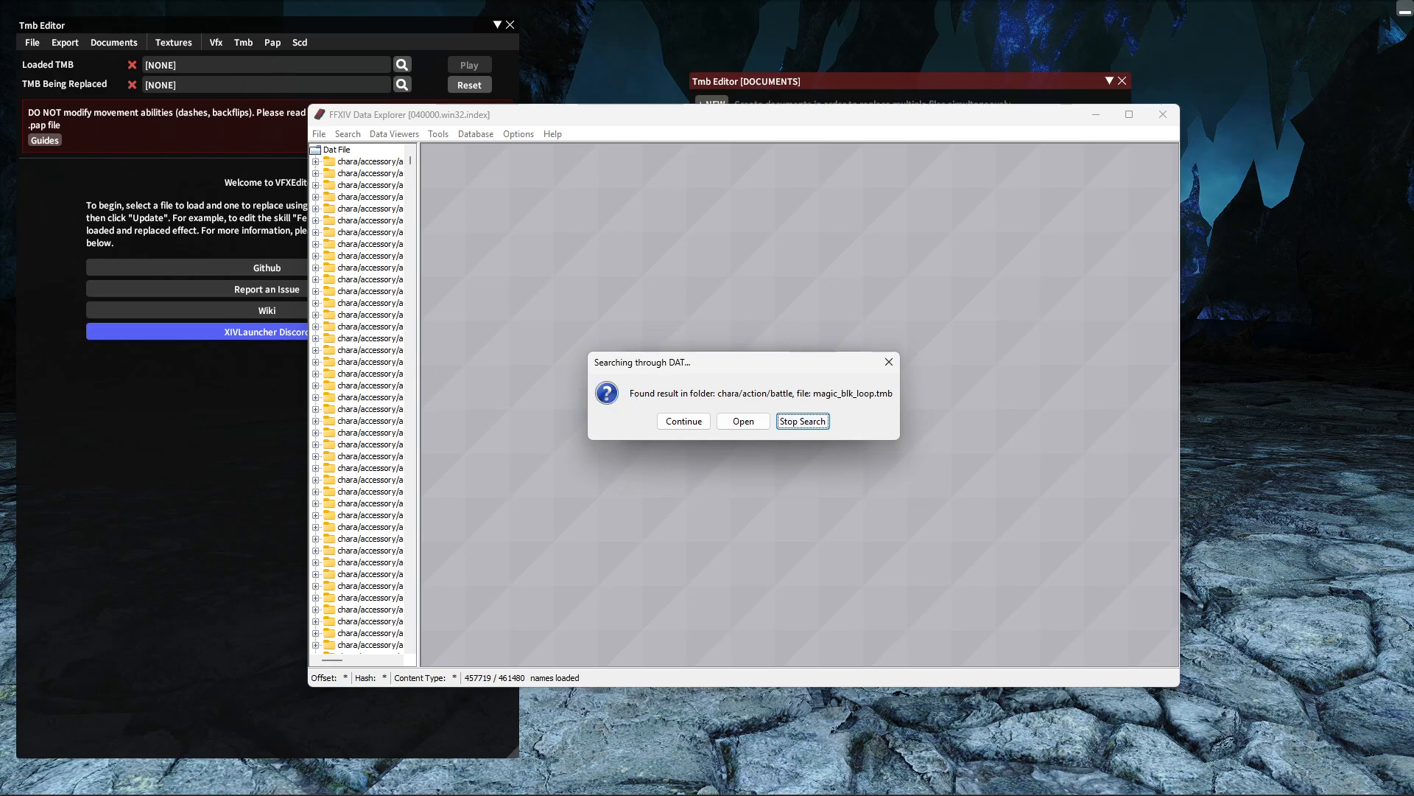
# - Switch to Notepad++, copy the path chara/action/battle/magic_blk_loop.tmb and minimize the window
pyautogui.hotkey('alt', 'Tab')
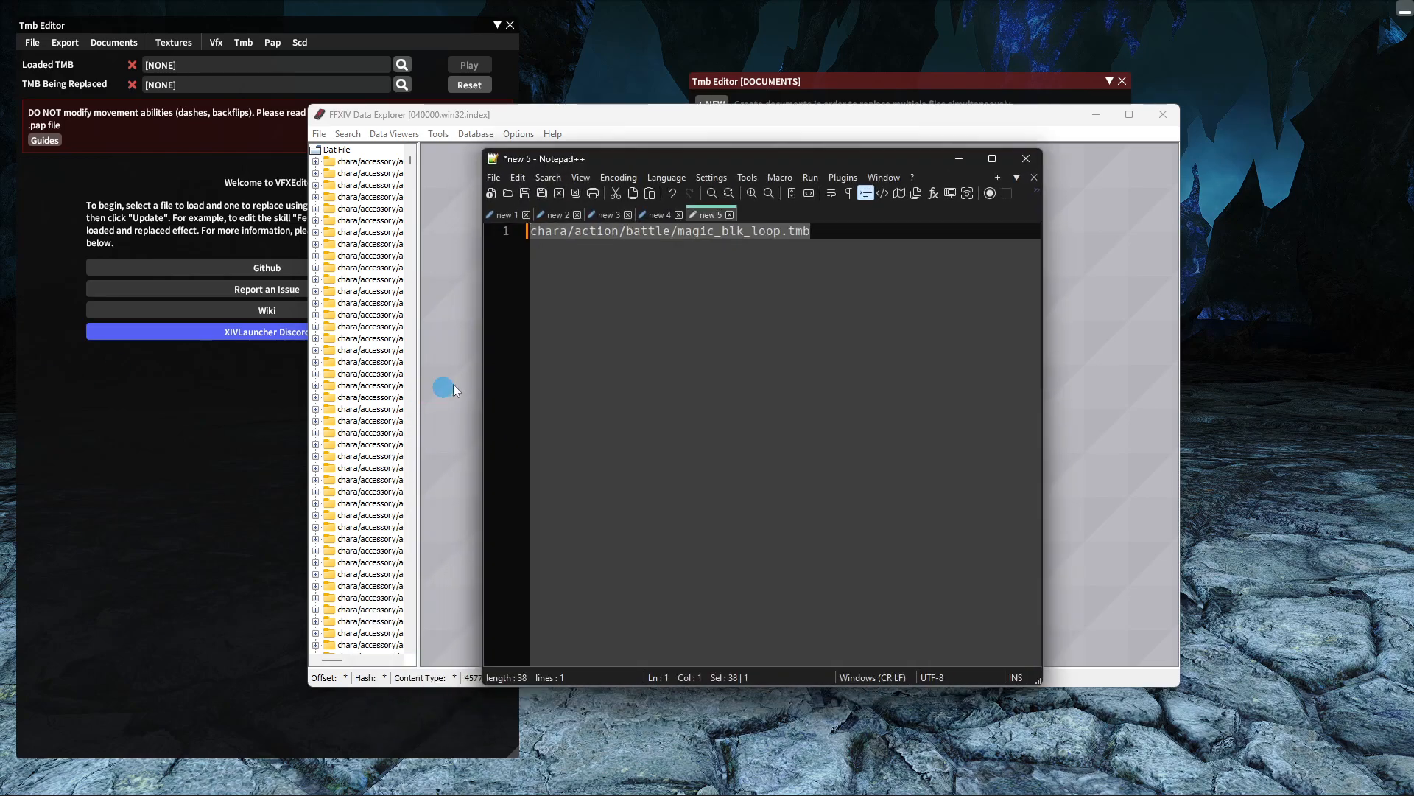
pyautogui.moveTo(806, 166); pyautogui.dragTo(818, 465)
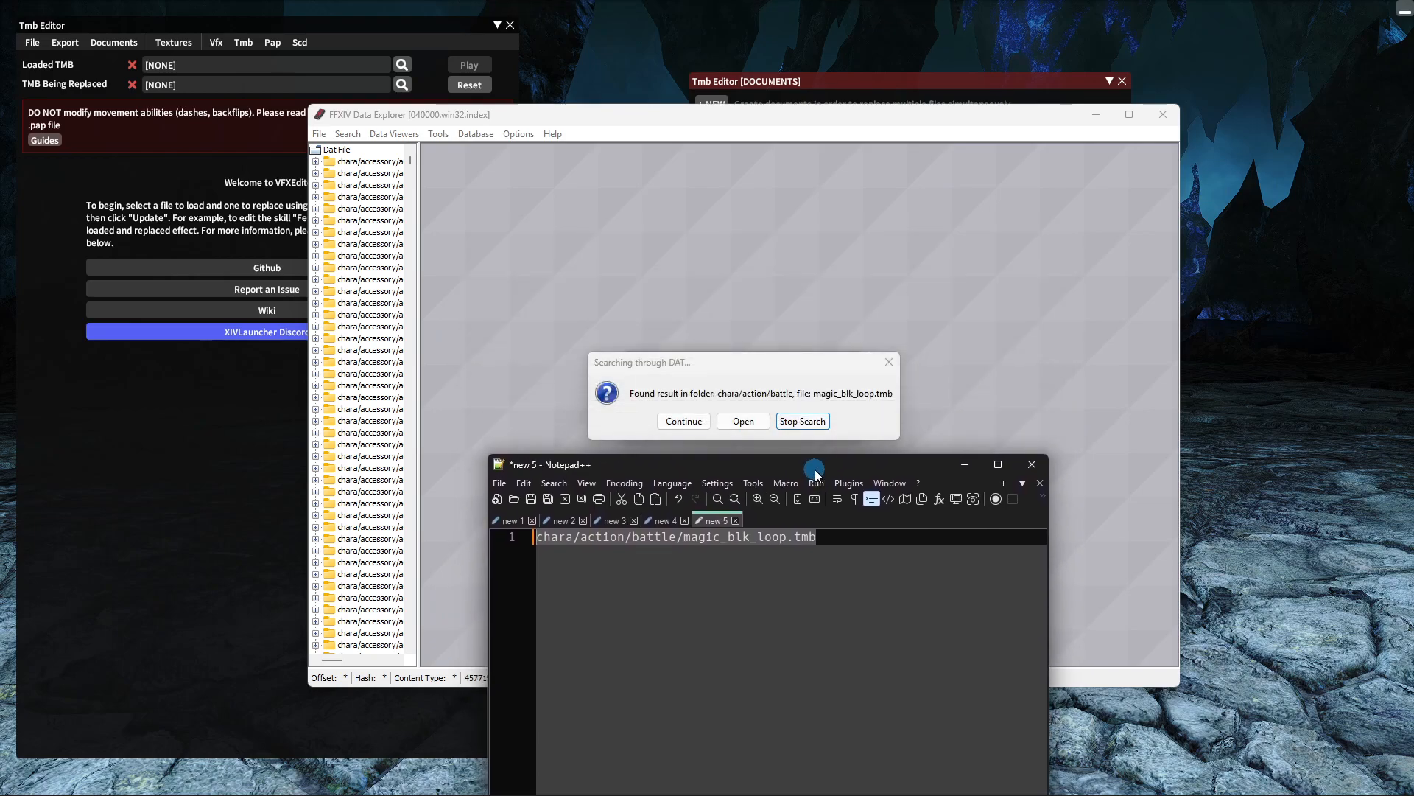
pyautogui.click(988, 589)
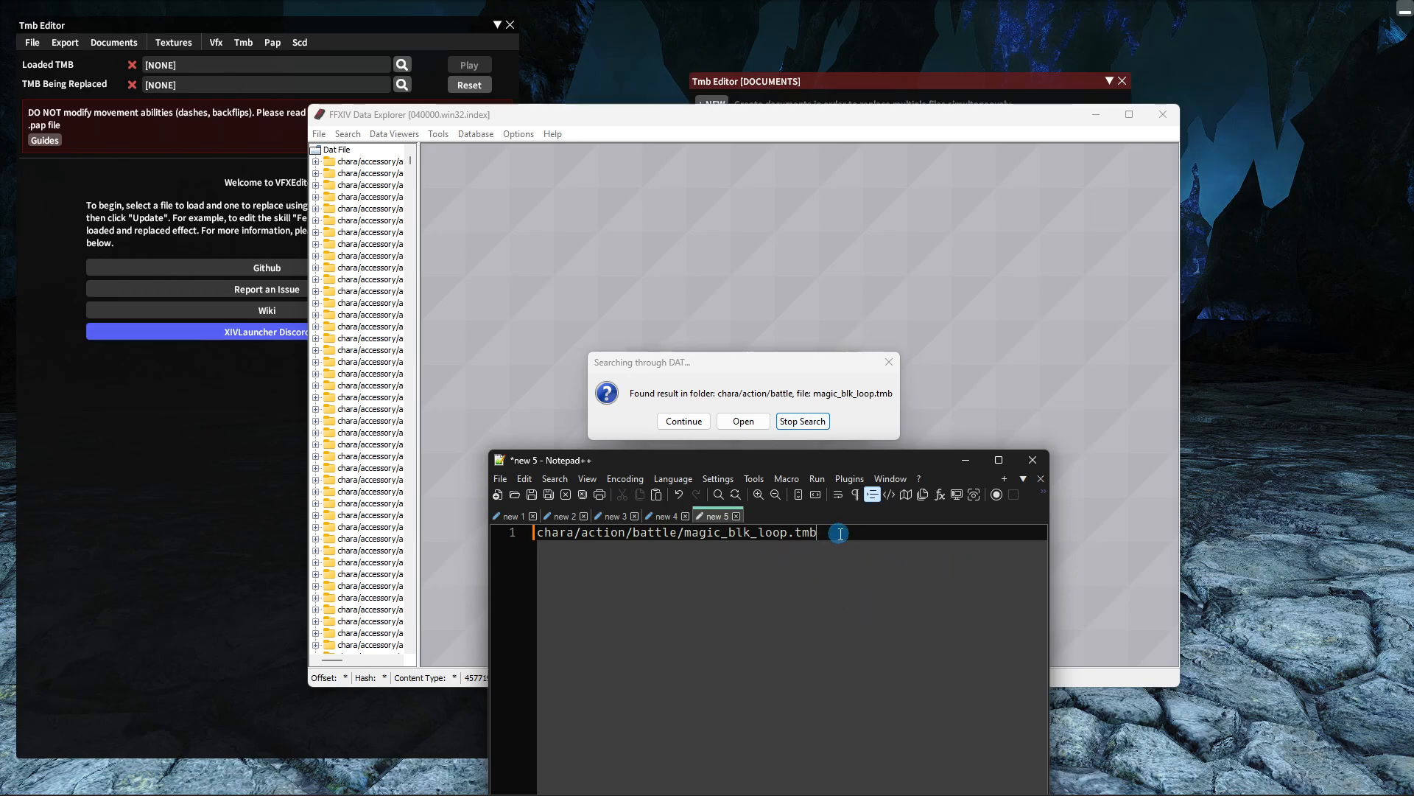
pyautogui.moveTo(840, 533); pyautogui.dragTo(536, 532)
pyautogui.hotkey('ctrl', 'c')
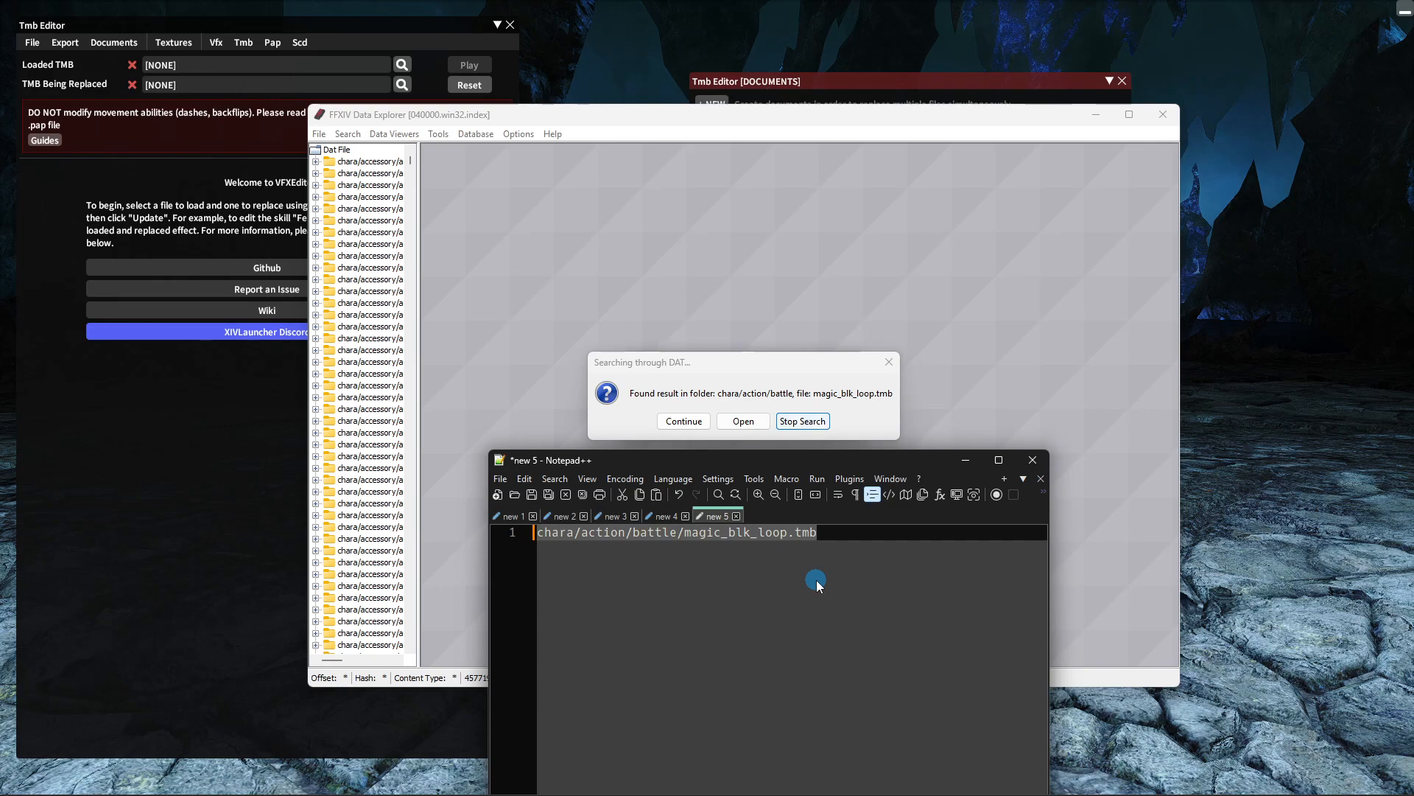
pyautogui.click(969, 460)
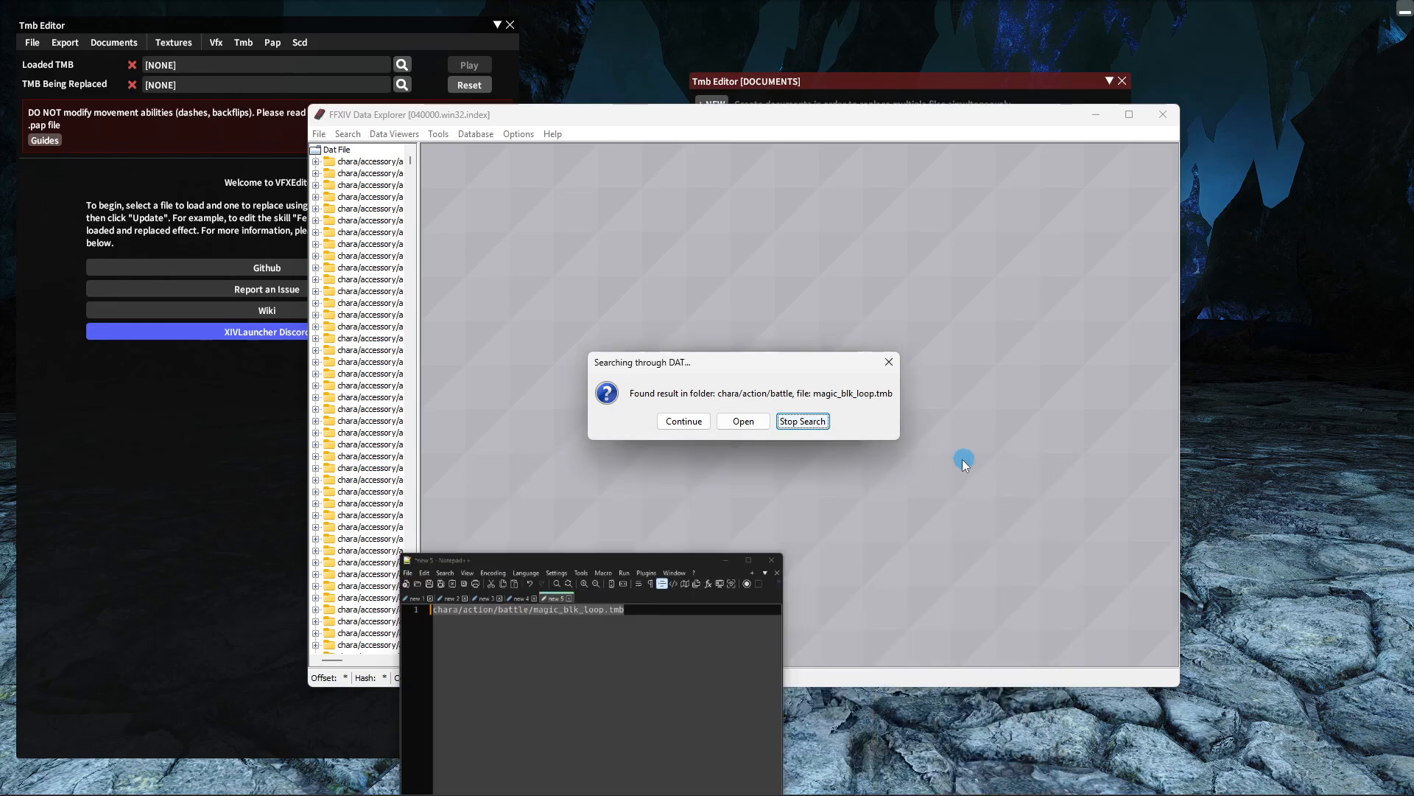
# - Stop the data search and return to the Tmb Editor, closing its document list
pyautogui.click(803, 421)
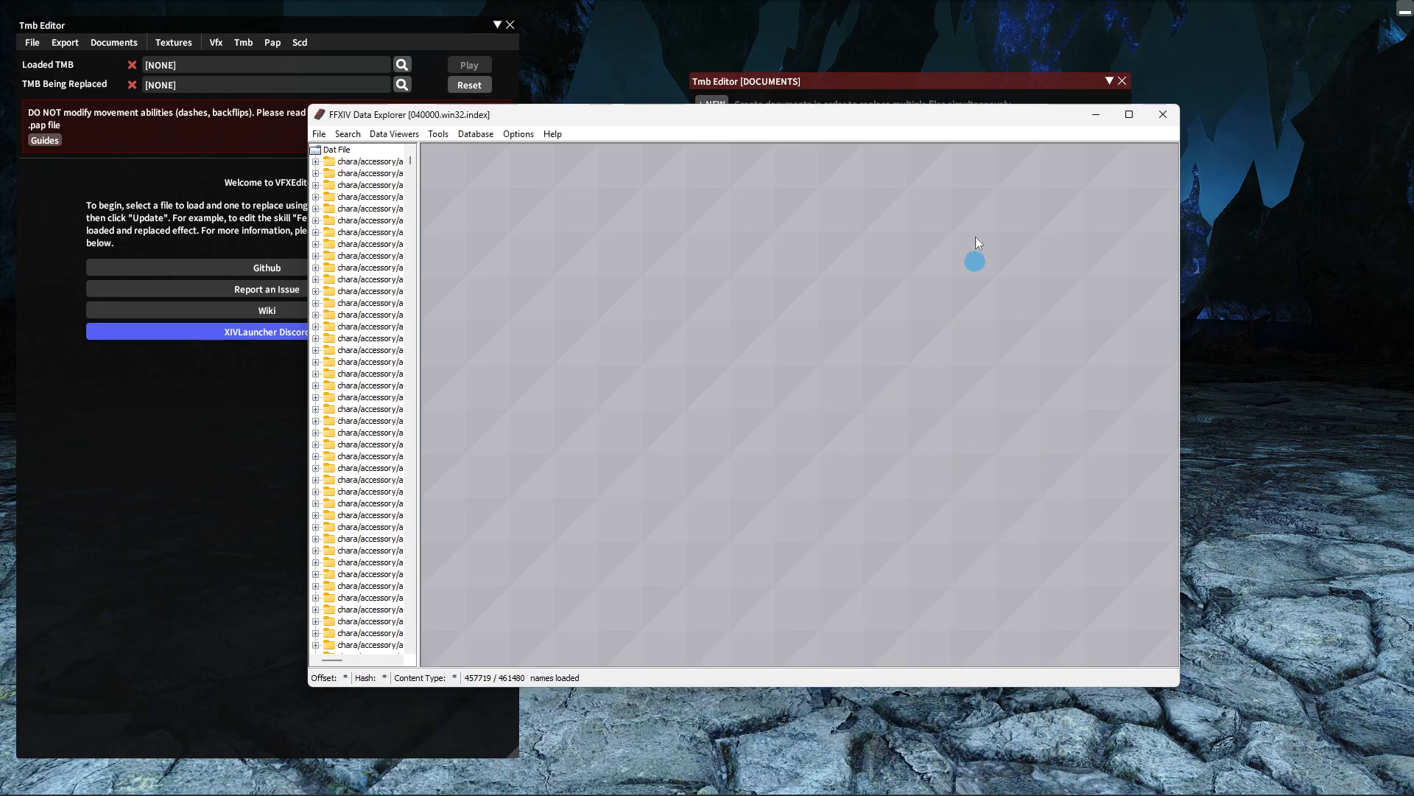
pyautogui.click(1099, 114)
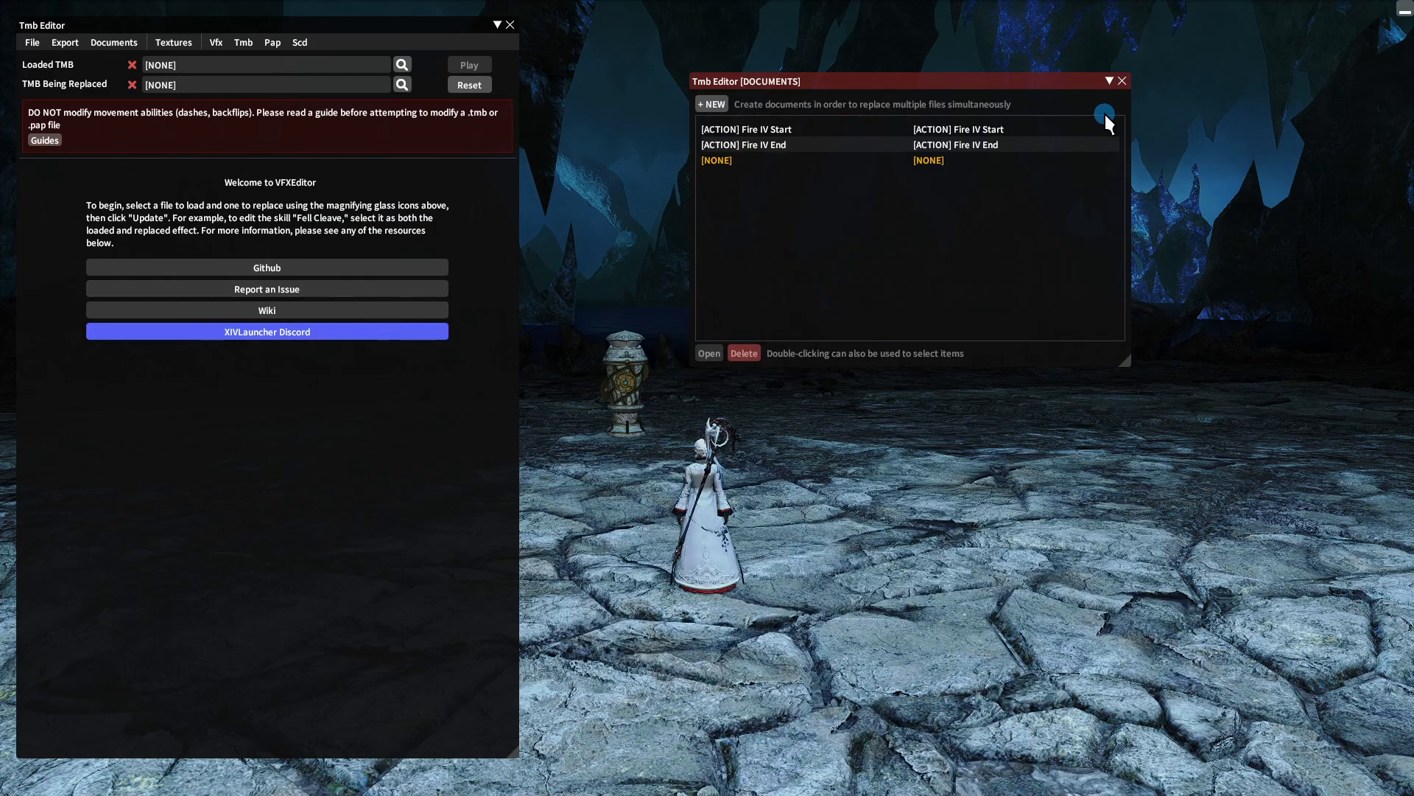
pyautogui.click(1122, 81)
# - Load the TMB from the game path chara/action/battle/magic_blk_loop.tmb into the new document
pyautogui.click(400, 64)
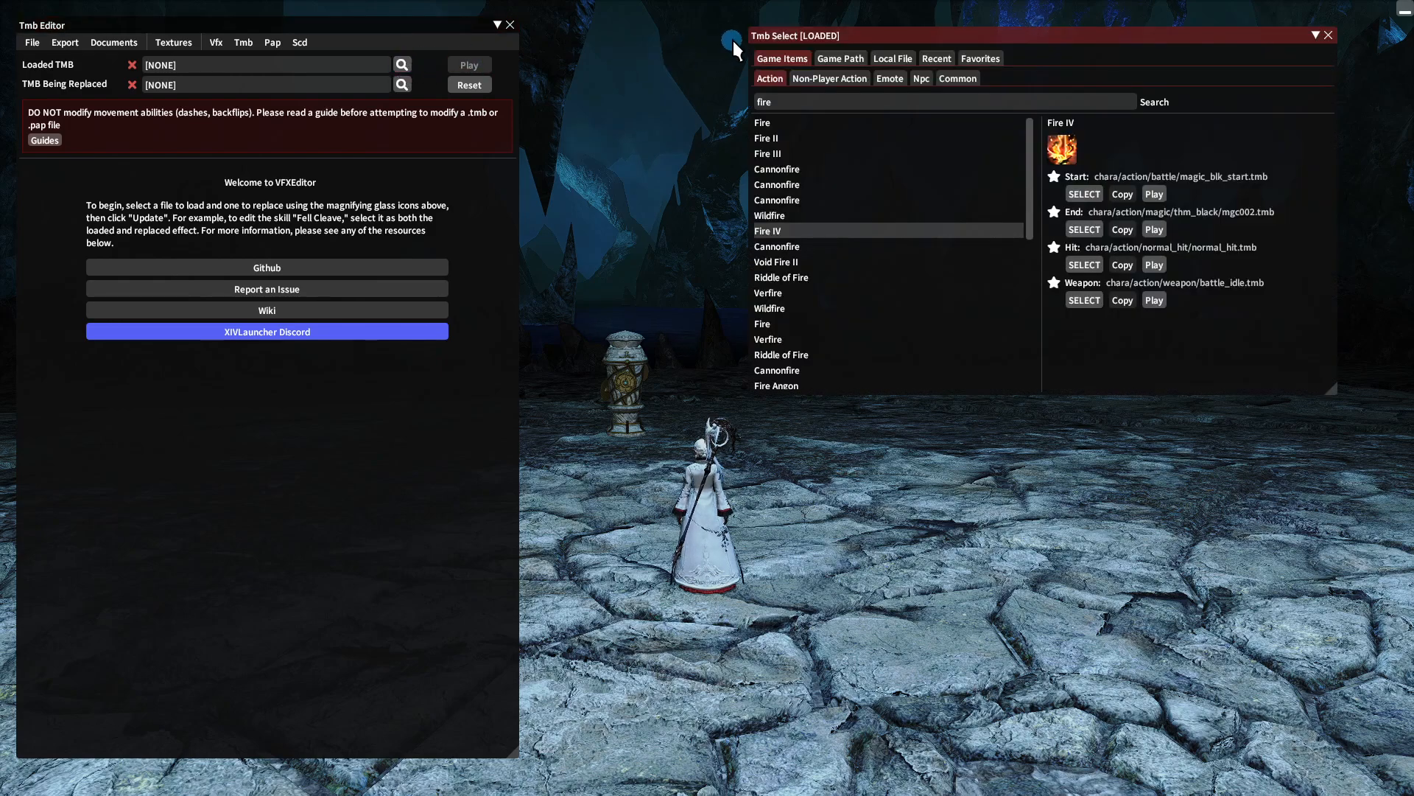
pyautogui.click(777, 59)
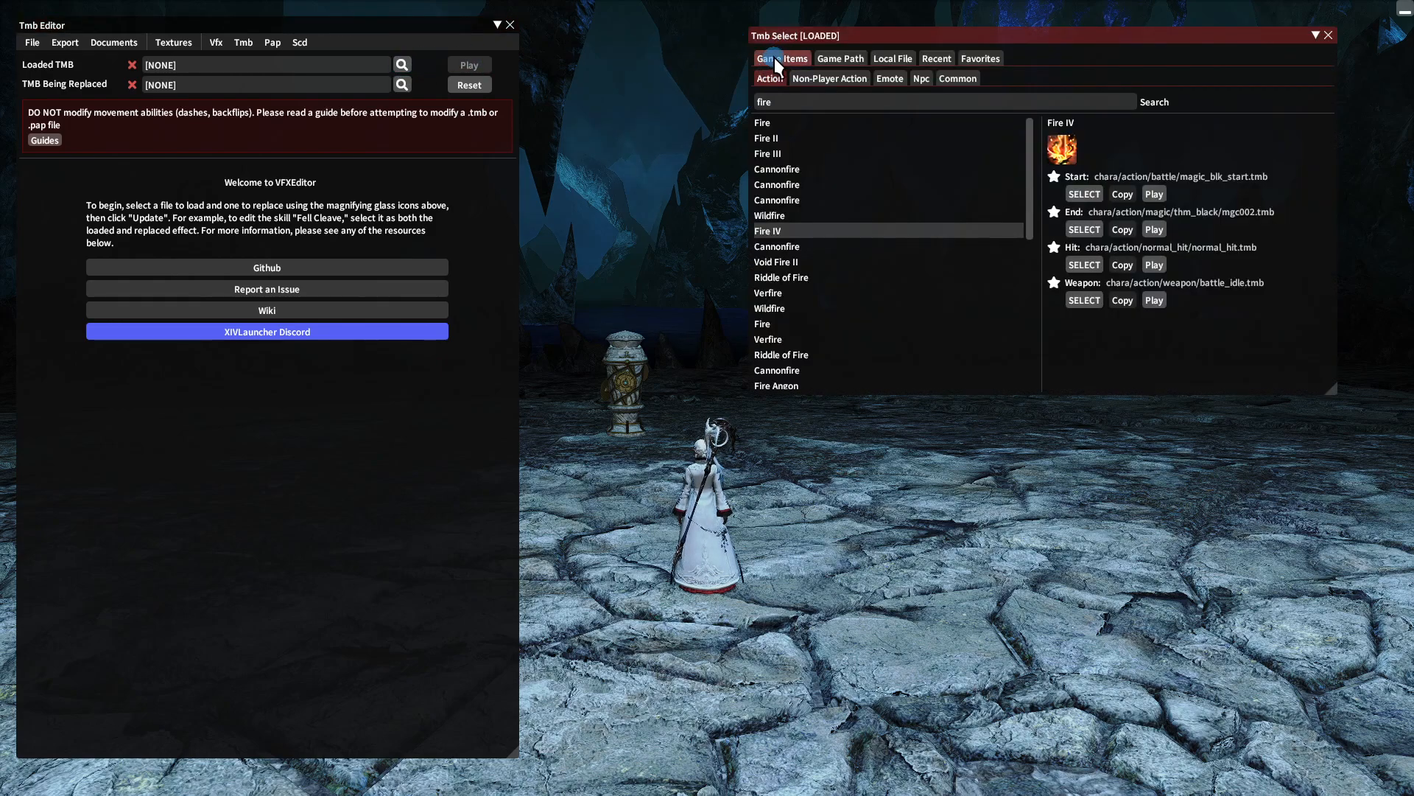
pyautogui.click(838, 56)
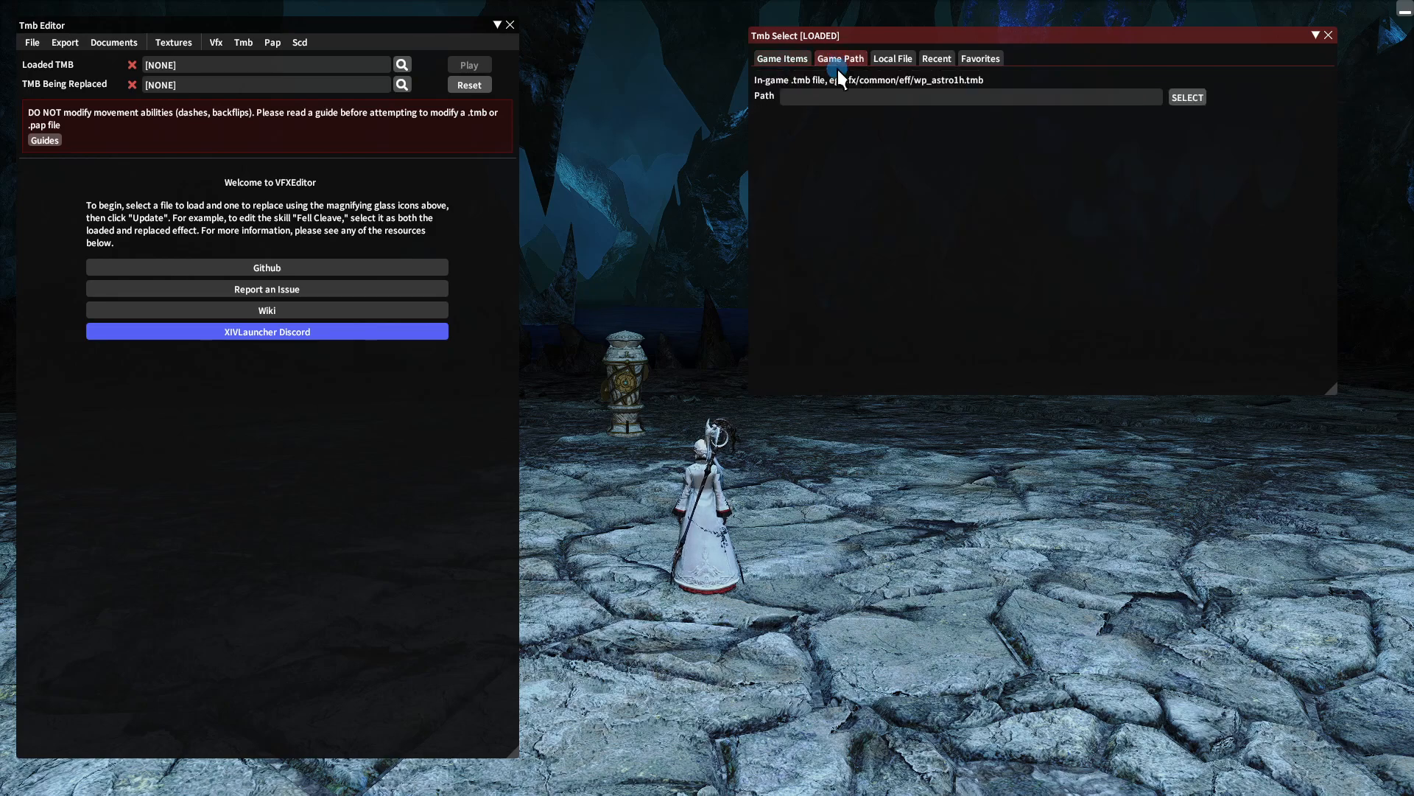
pyautogui.click(828, 96)
pyautogui.hotkey('ctrl', 'v')
pyautogui.click(883, 188)
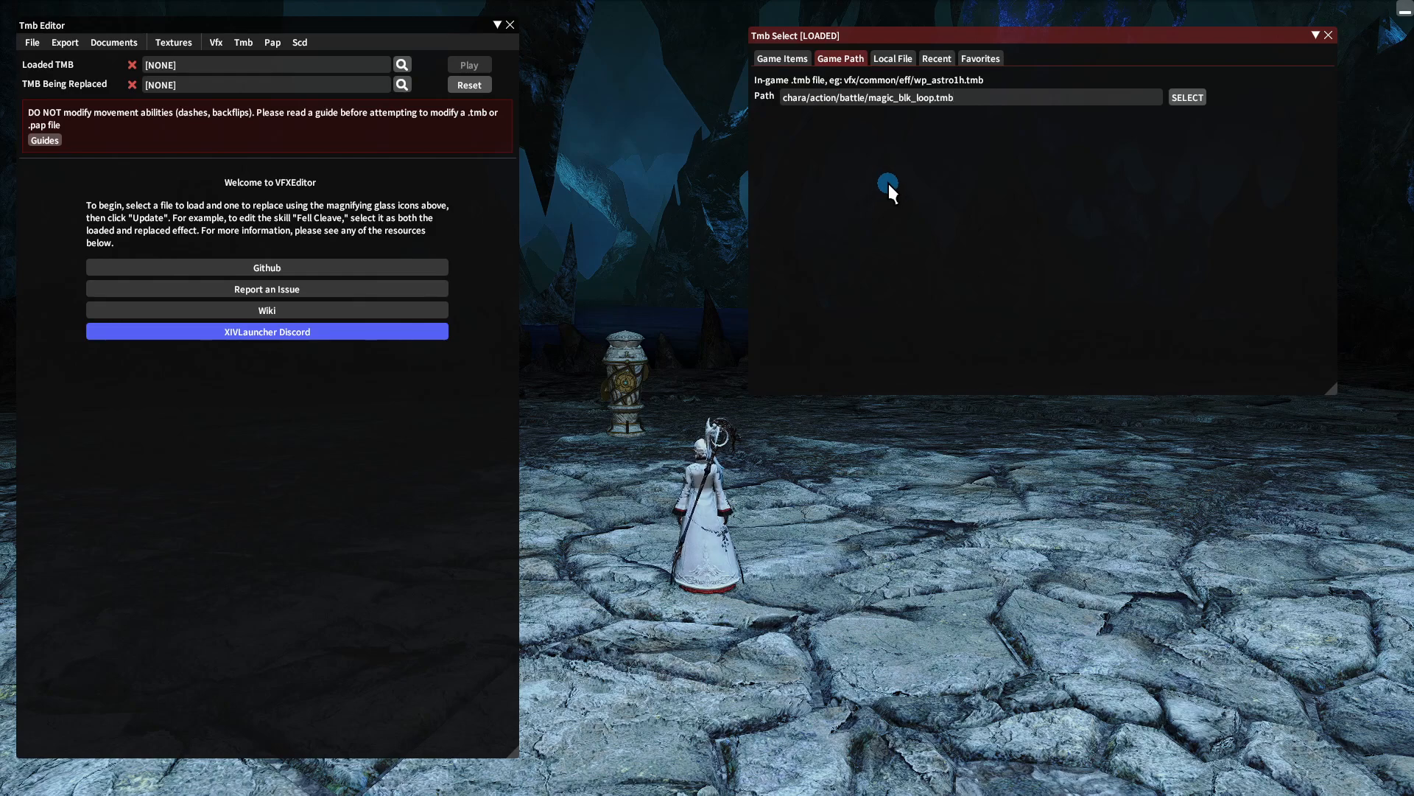
pyautogui.click(1187, 98)
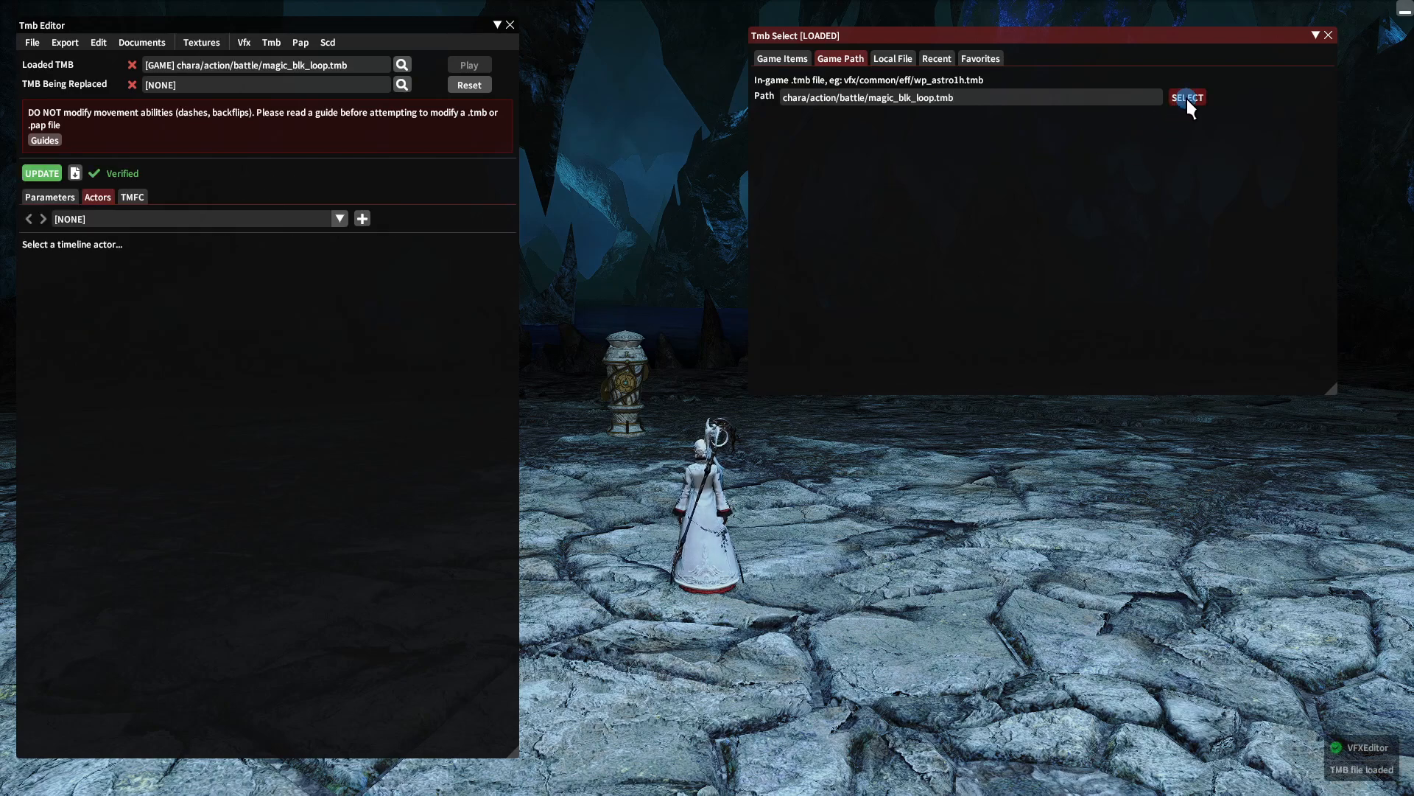
# - Set the game path chara/action/battle/magic_blk_loop.tmb as the TMB being replaced and close both selection windows
pyautogui.click(402, 85)
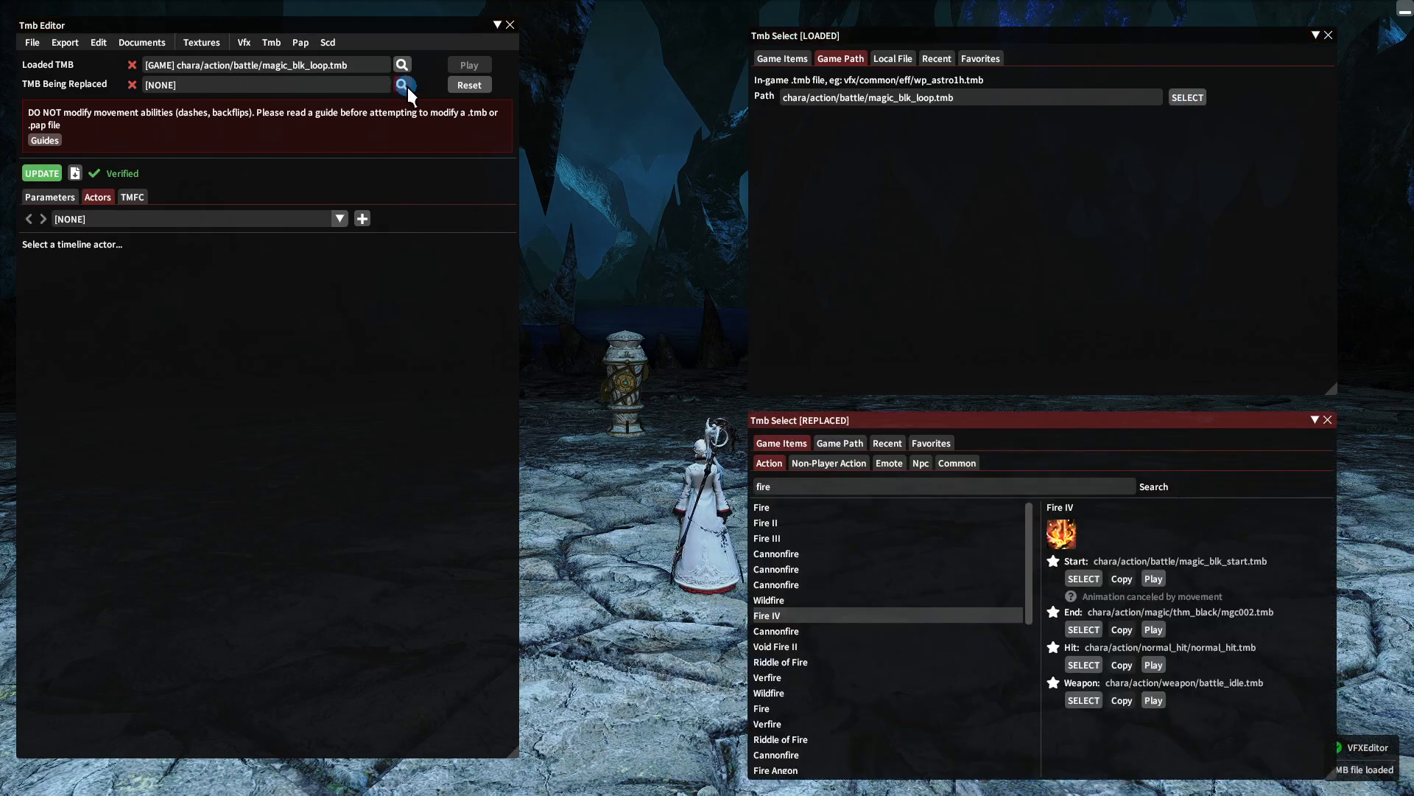
pyautogui.click(837, 440)
pyautogui.click(836, 484)
pyautogui.hotkey('ctrl', 'v')
pyautogui.click(1183, 482)
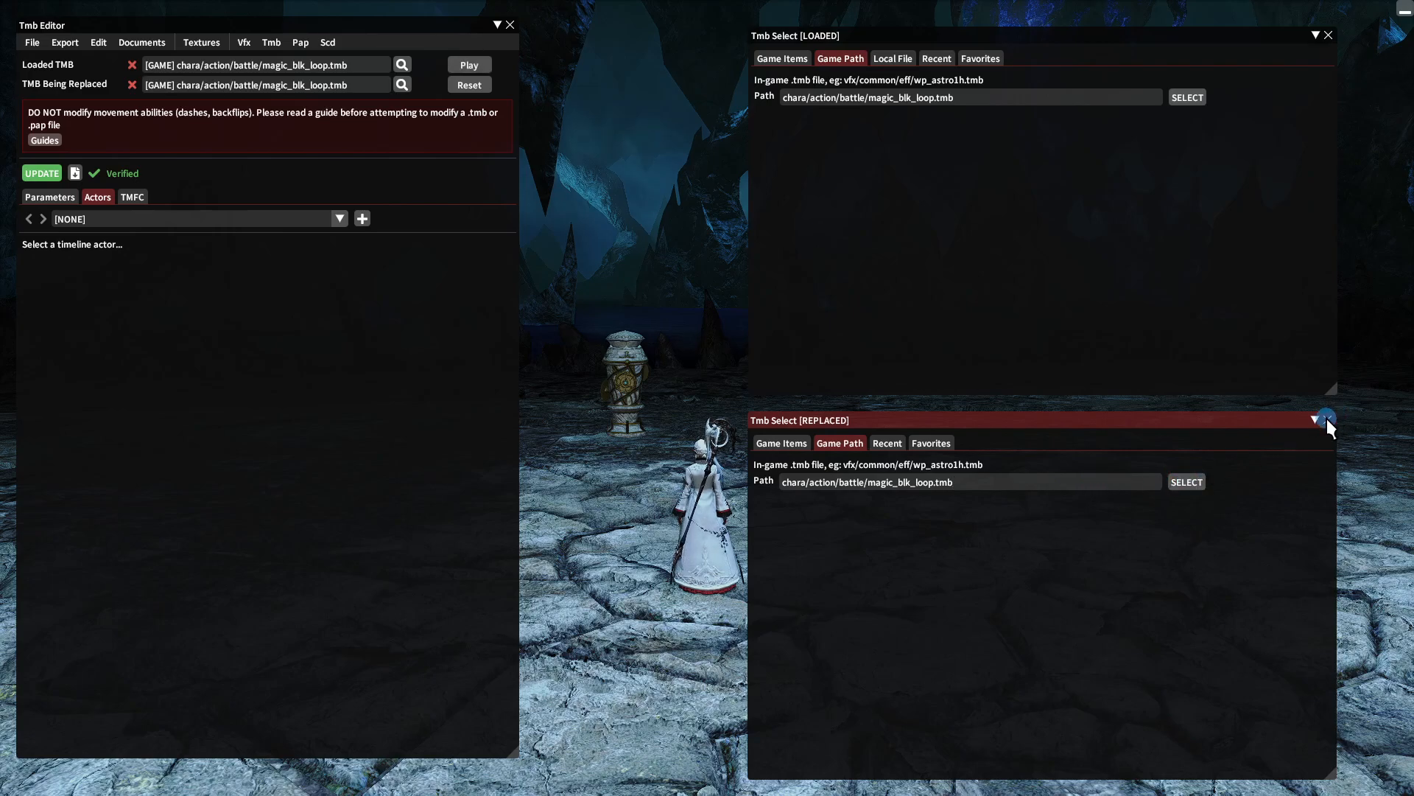
pyautogui.click(1327, 419)
pyautogui.click(1328, 35)
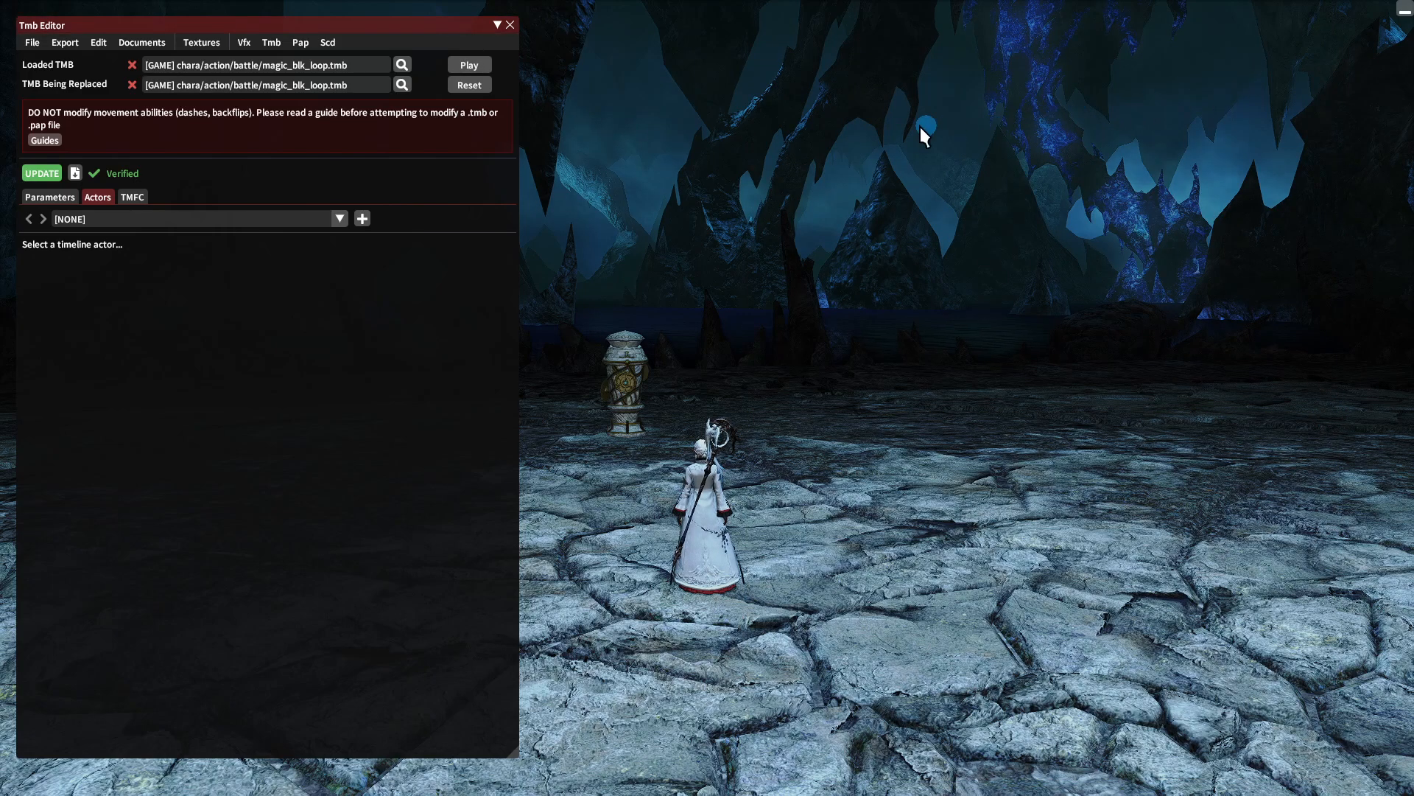
# - In Track 0 of Actor 0, set the Animation (C010) path to cbbm_mgc_thm_2lp
pyautogui.click(98, 197)
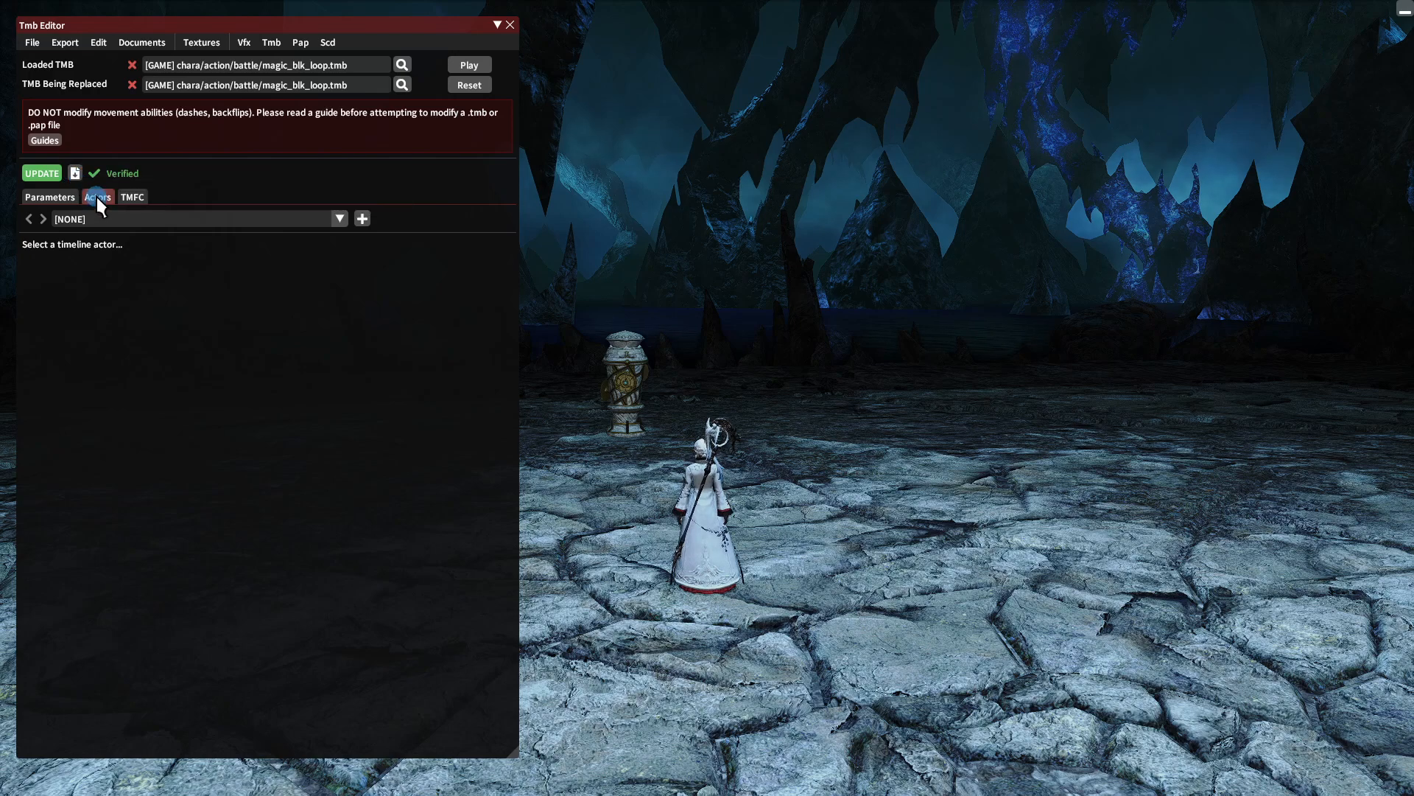
pyautogui.click(100, 215)
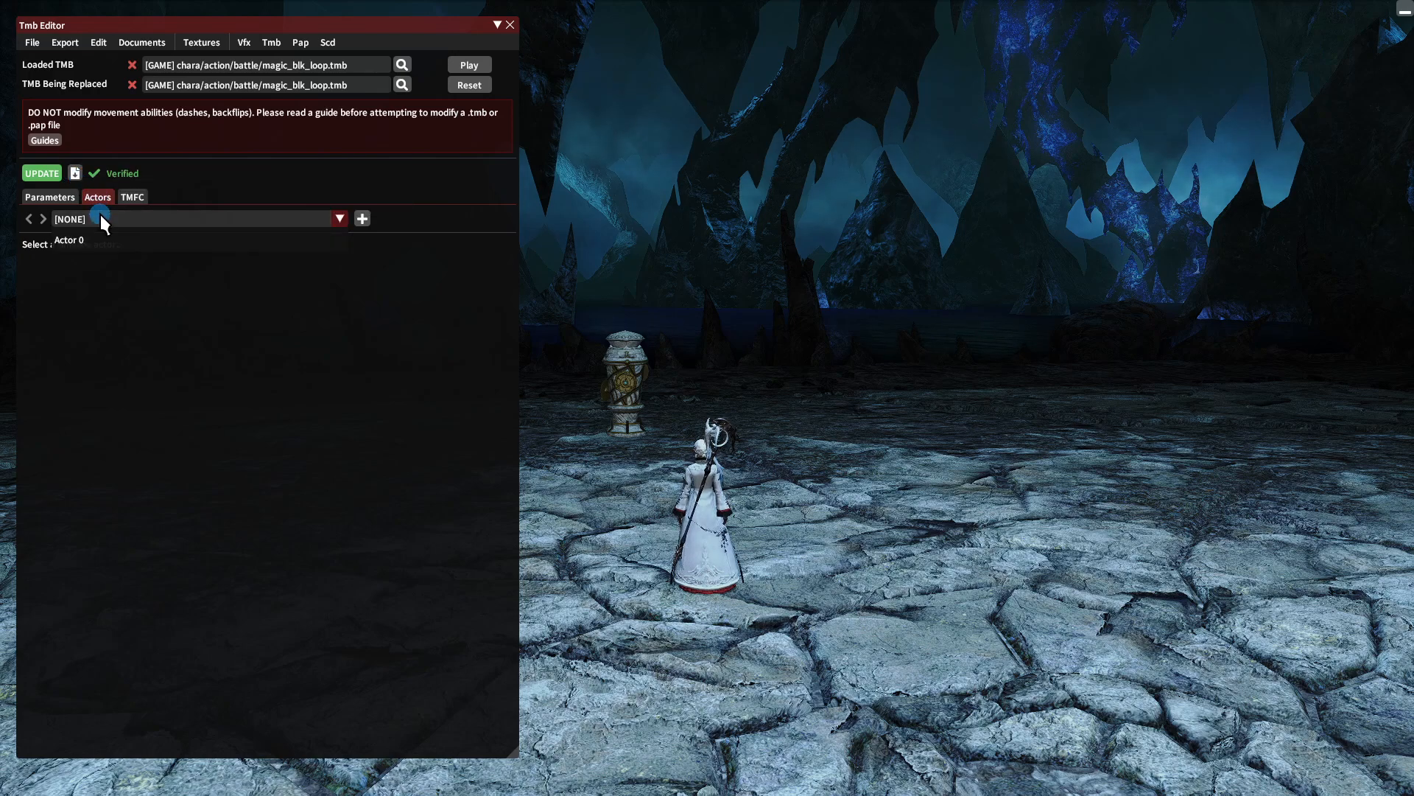
pyautogui.click(97, 240)
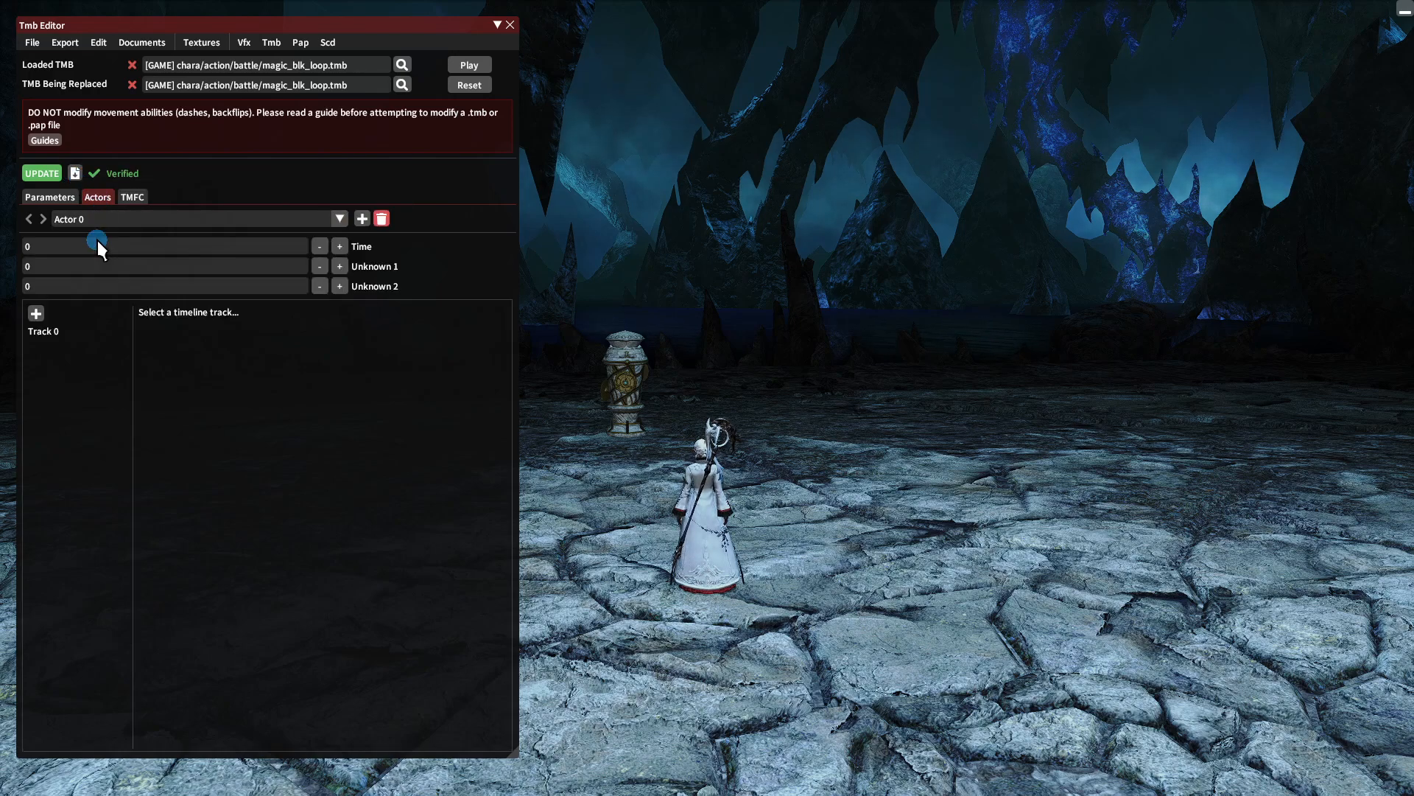
pyautogui.click(59, 329)
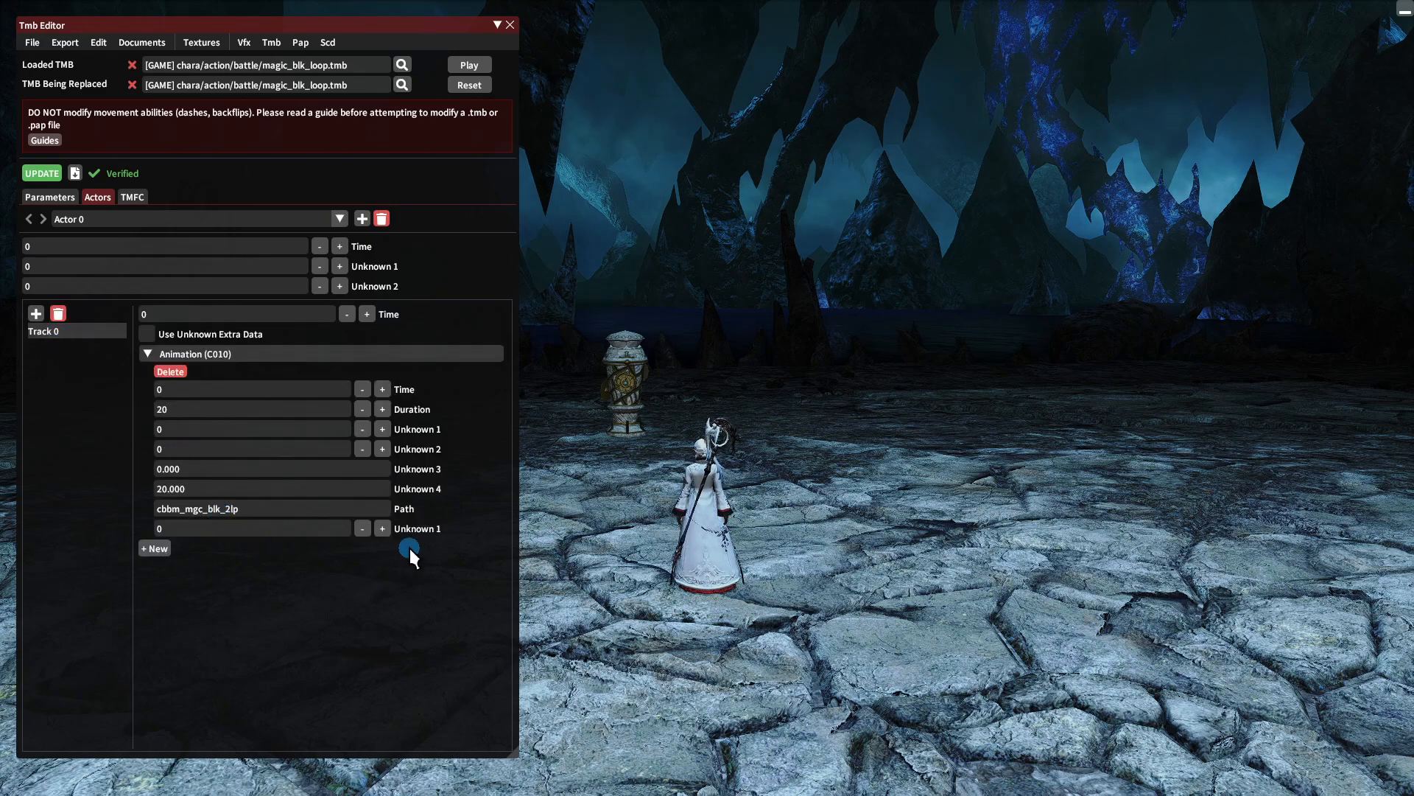
pyautogui.press('BackSpace')
pyautogui.press('BackSpace')
pyautogui.press('BackSpace')
pyautogui.write('thm')
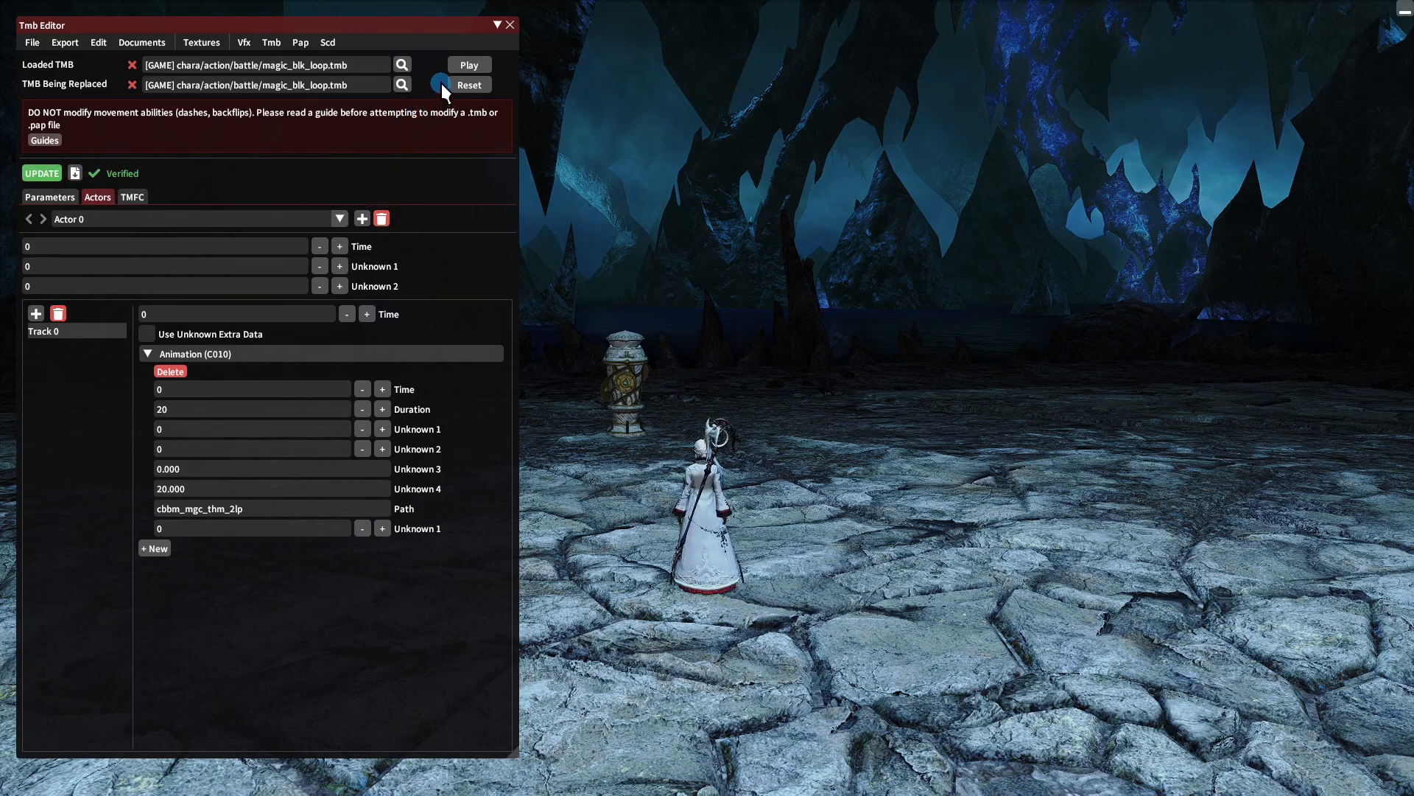
# - Collapse the Tmb Editor and cast the spell in the game to check the modified casting loop animation
pyautogui.click(495, 24)
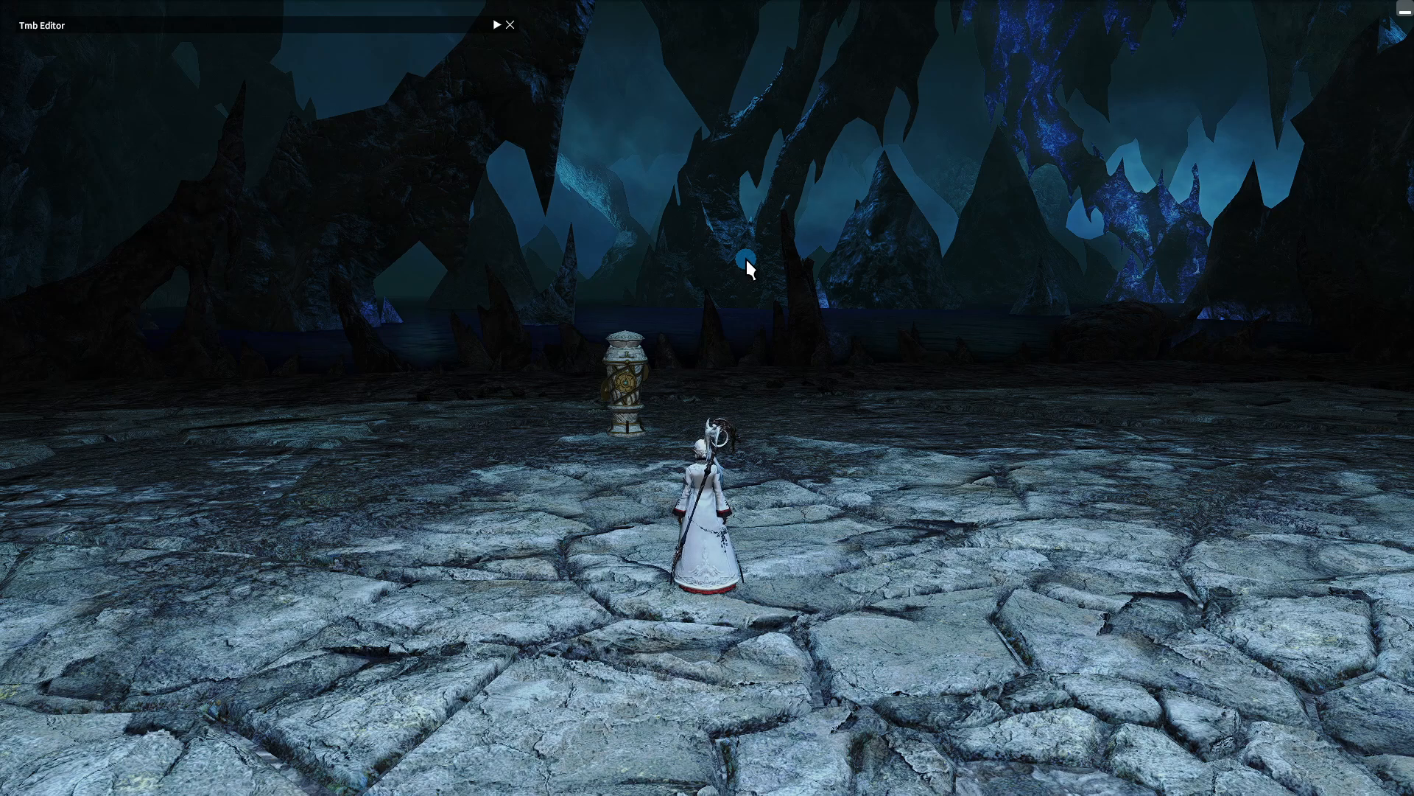
pyautogui.press('1')
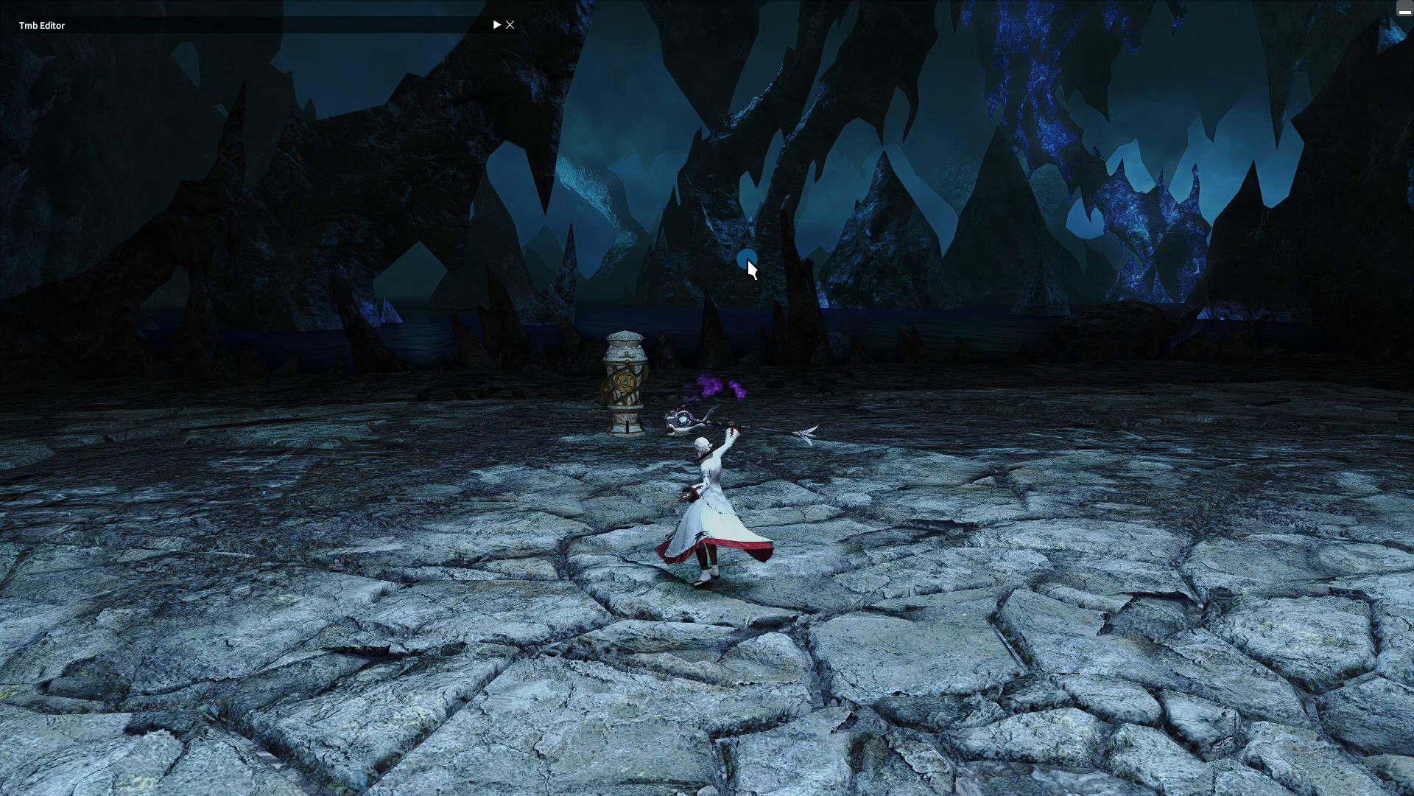